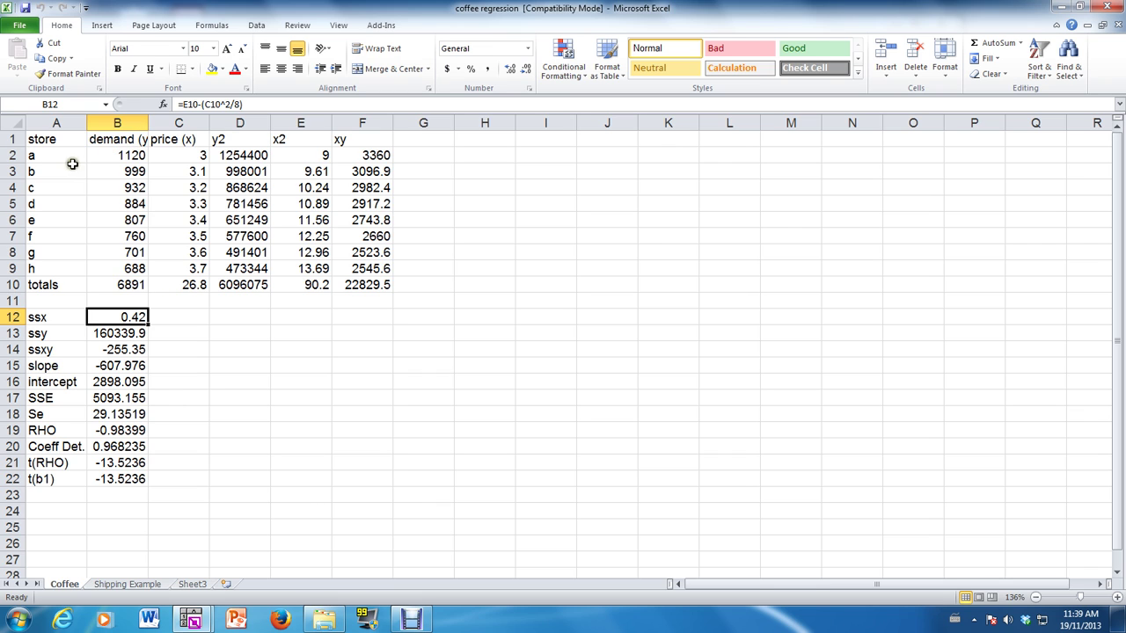
Review the store demand and price data, the y2, x2 and xy columns, and the totals row.
left_click_drag(33, 143, 190, 284)
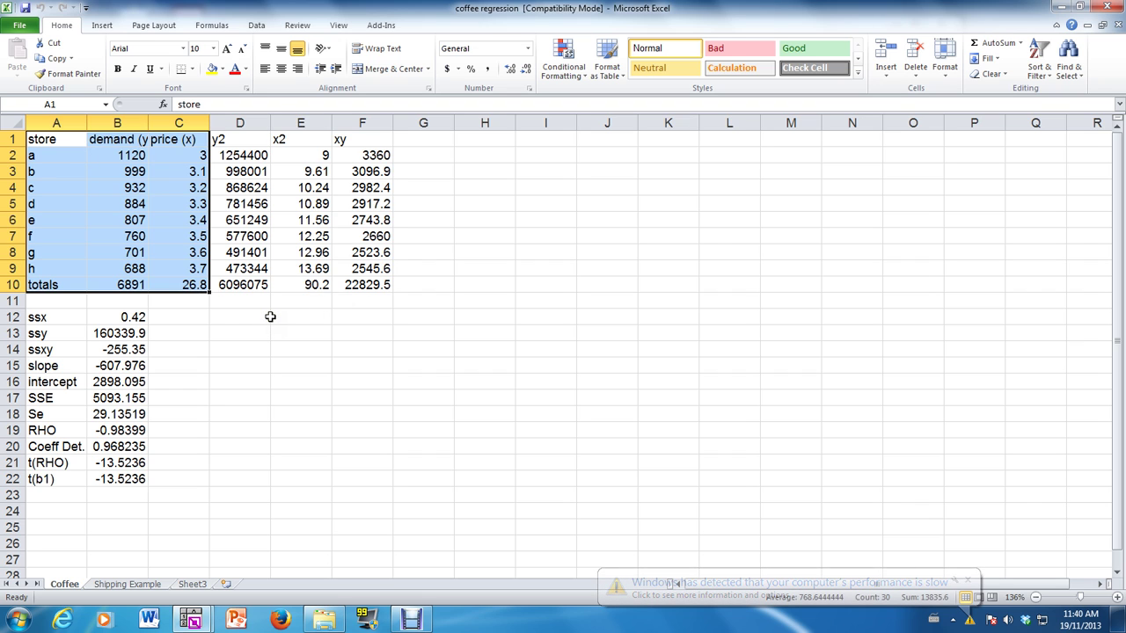
left_click(268, 316)
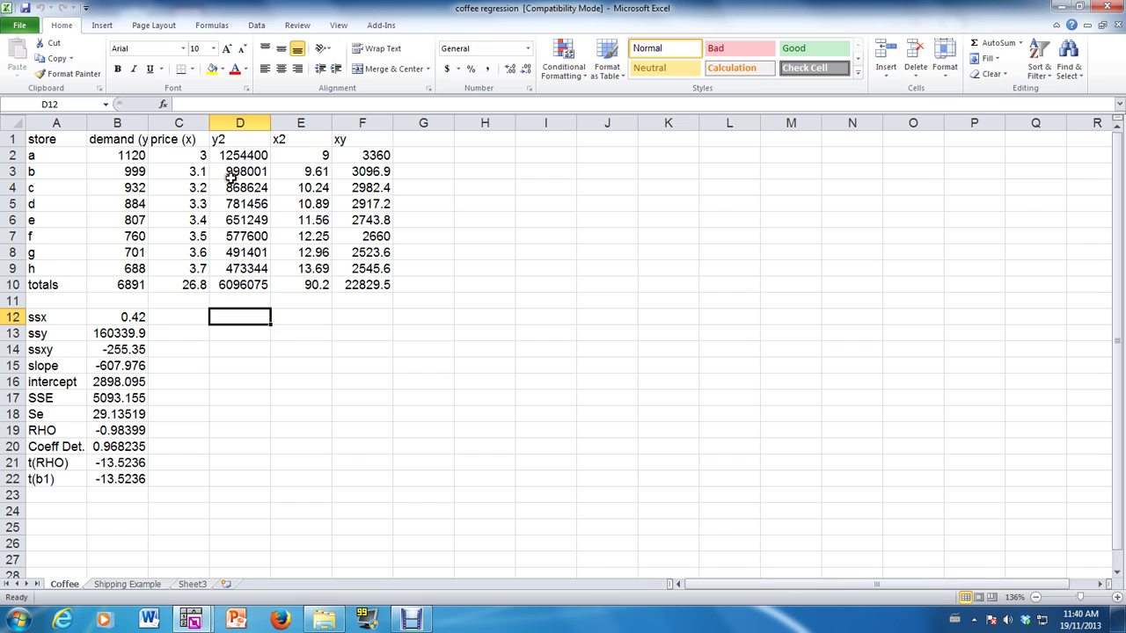
left_click_drag(224, 139, 375, 287)
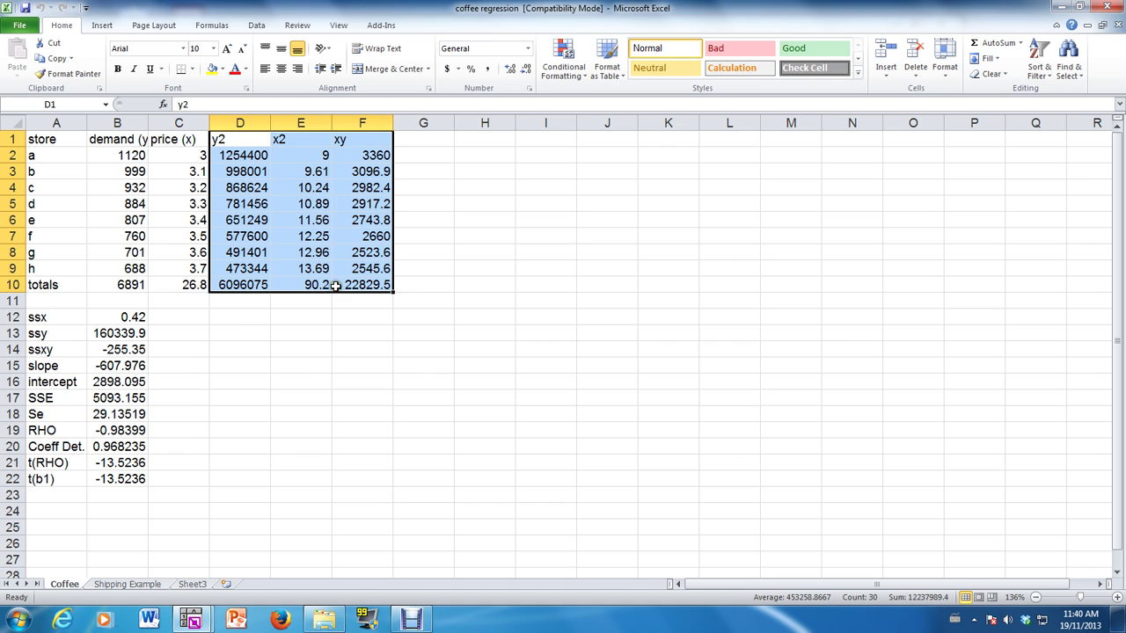
left_click(249, 139)
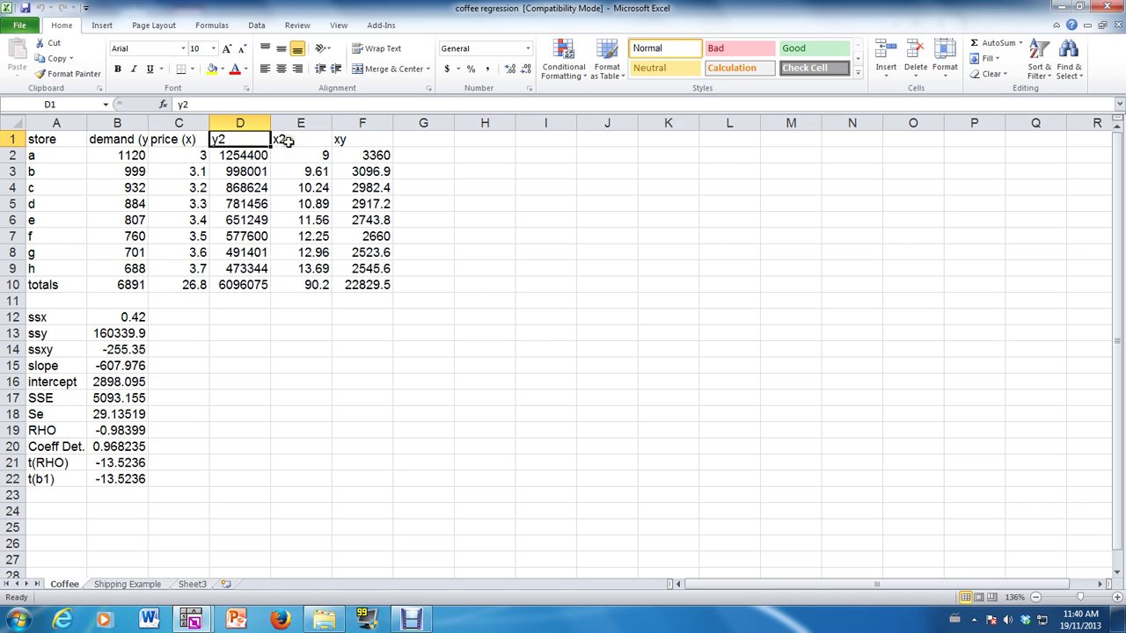
left_click(288, 141)
left_click(358, 139)
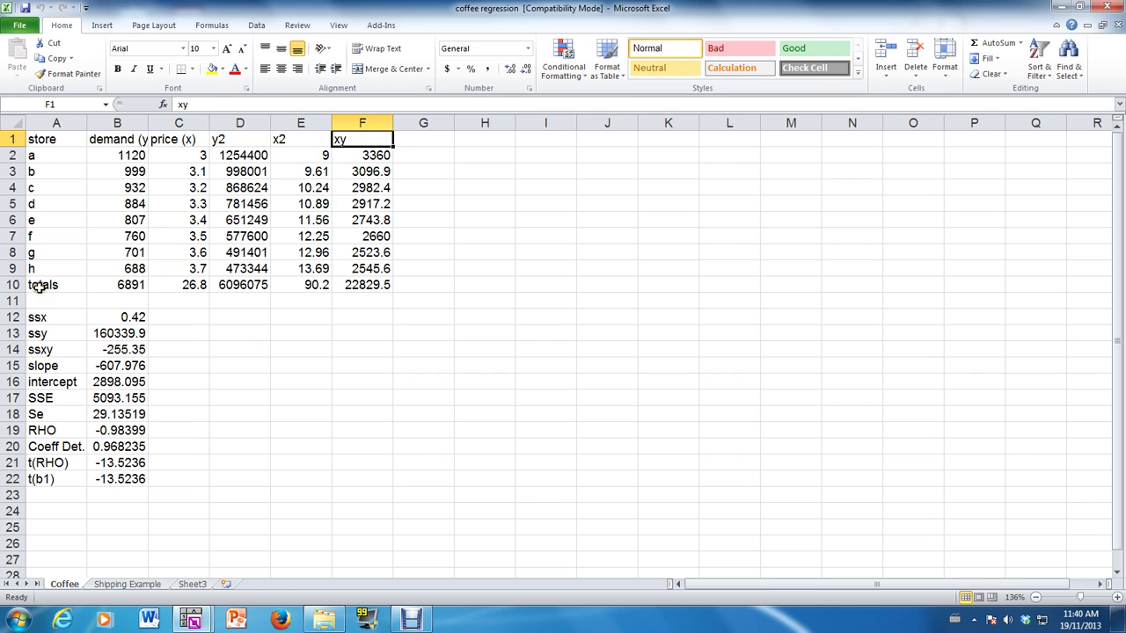
left_click_drag(40, 291, 360, 289)
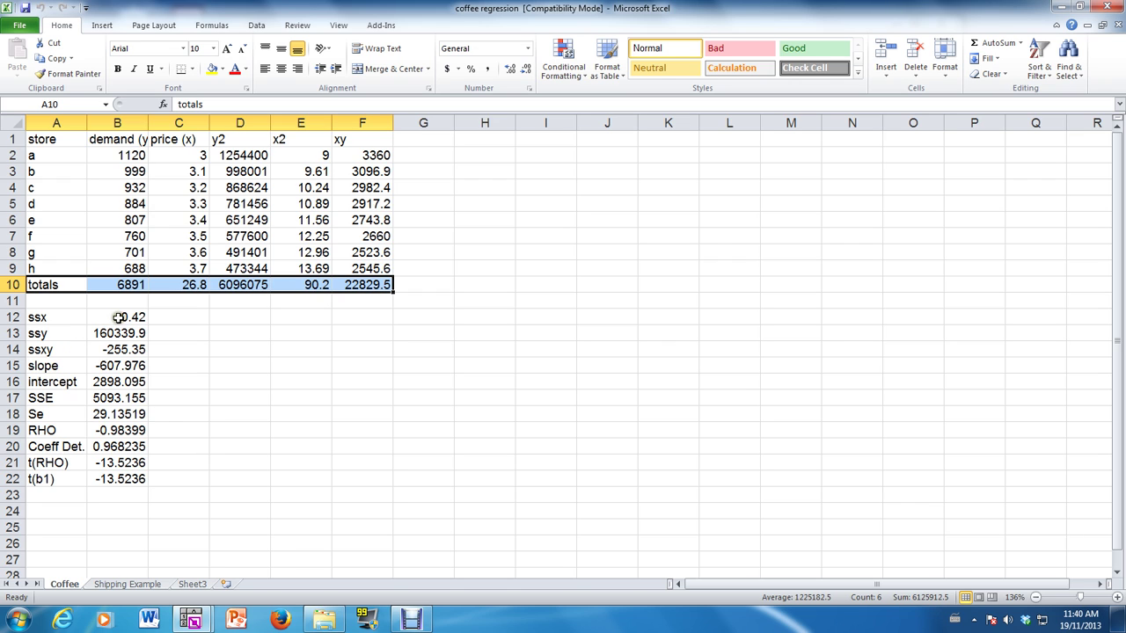
Examine the hand-calculated regression block and the formulas behind ssx, ssy, ssxy, slope and intercept in B12:B16.
left_click_drag(88, 317, 137, 477)
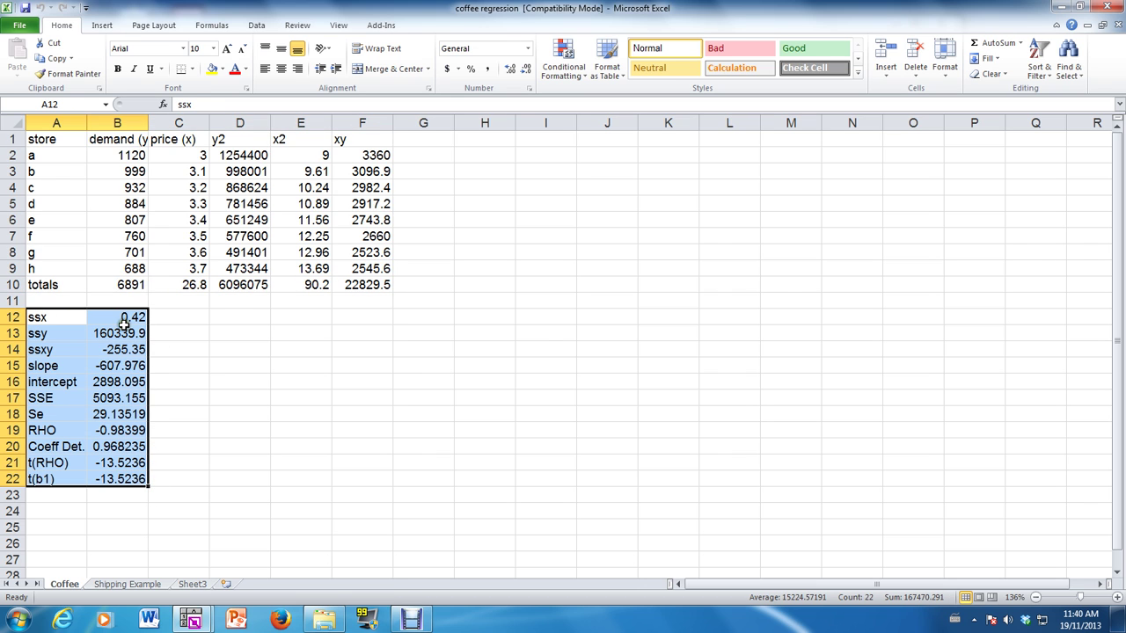
left_click(178, 347)
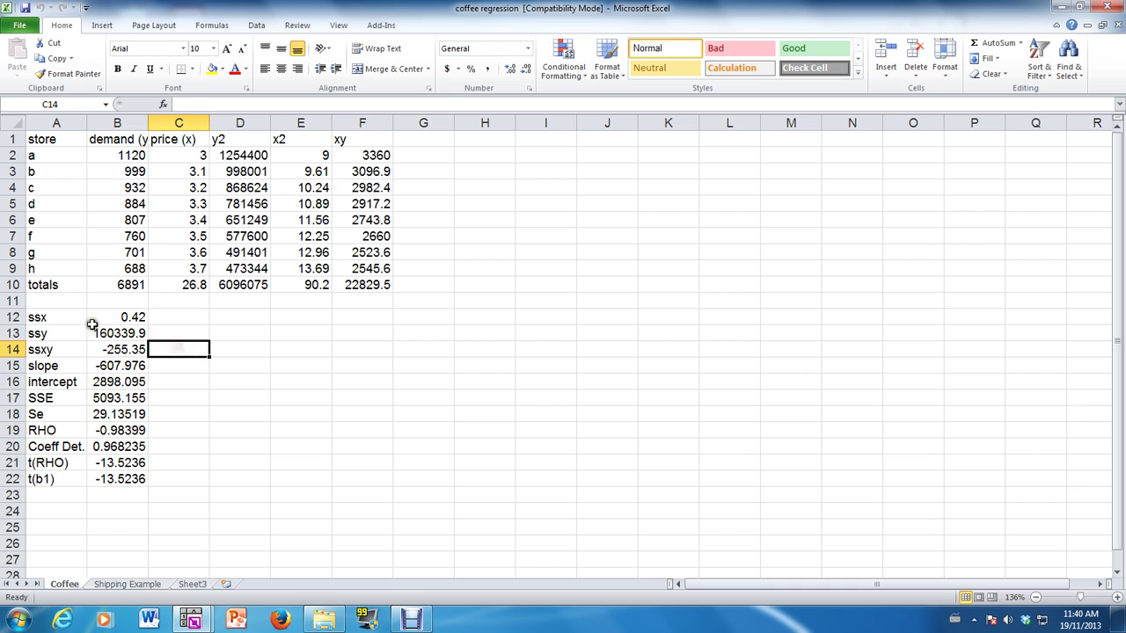
left_click(126, 318)
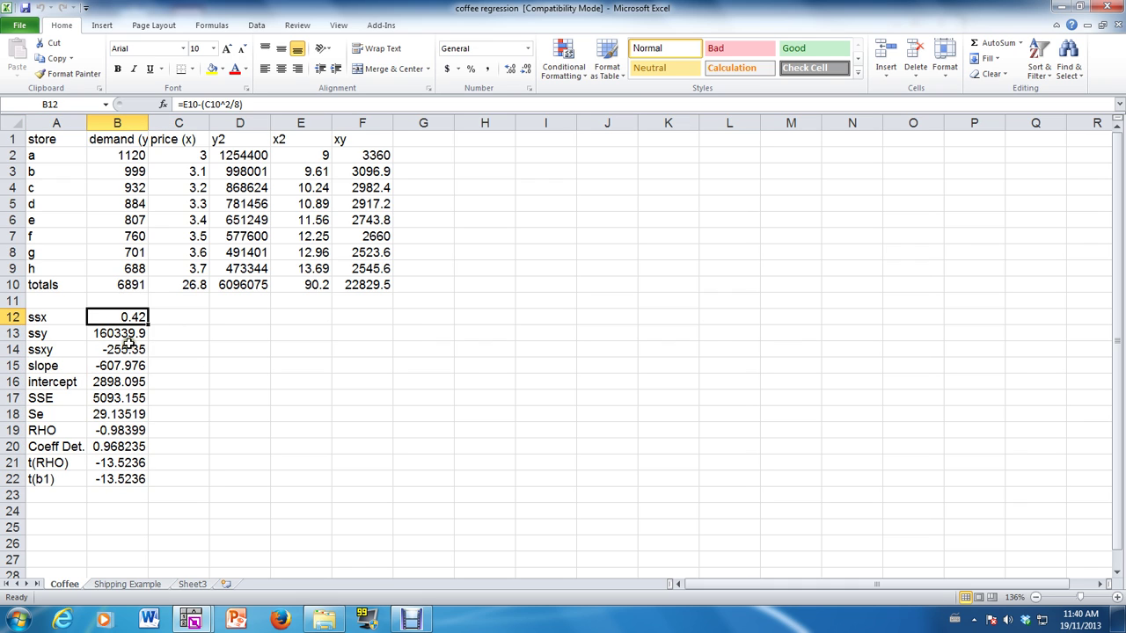
left_click(116, 335)
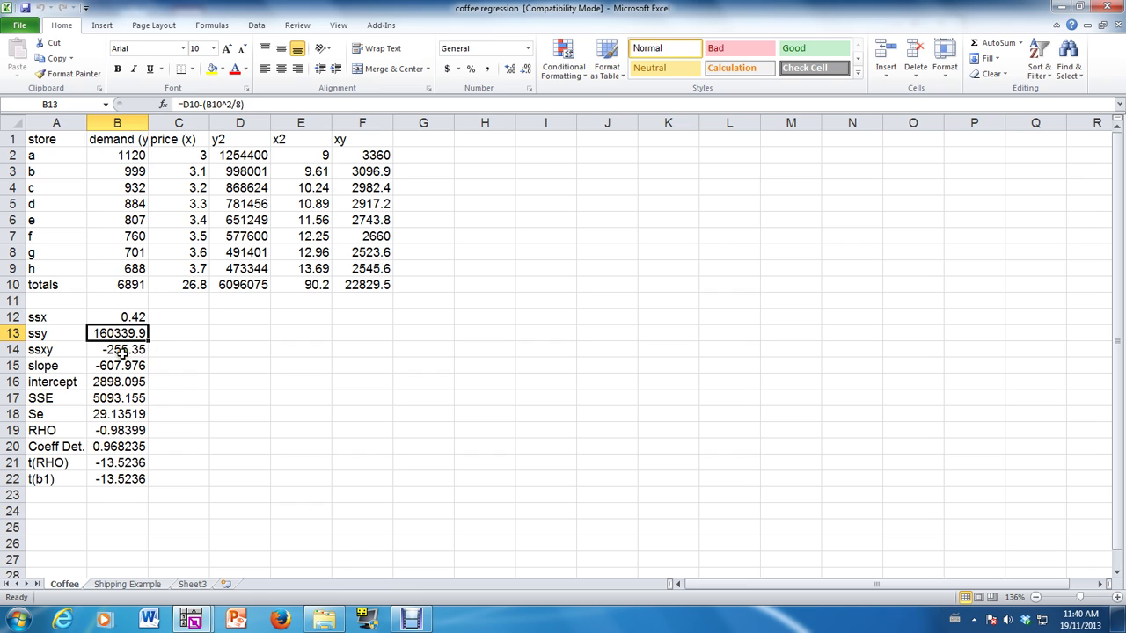
left_click(122, 350)
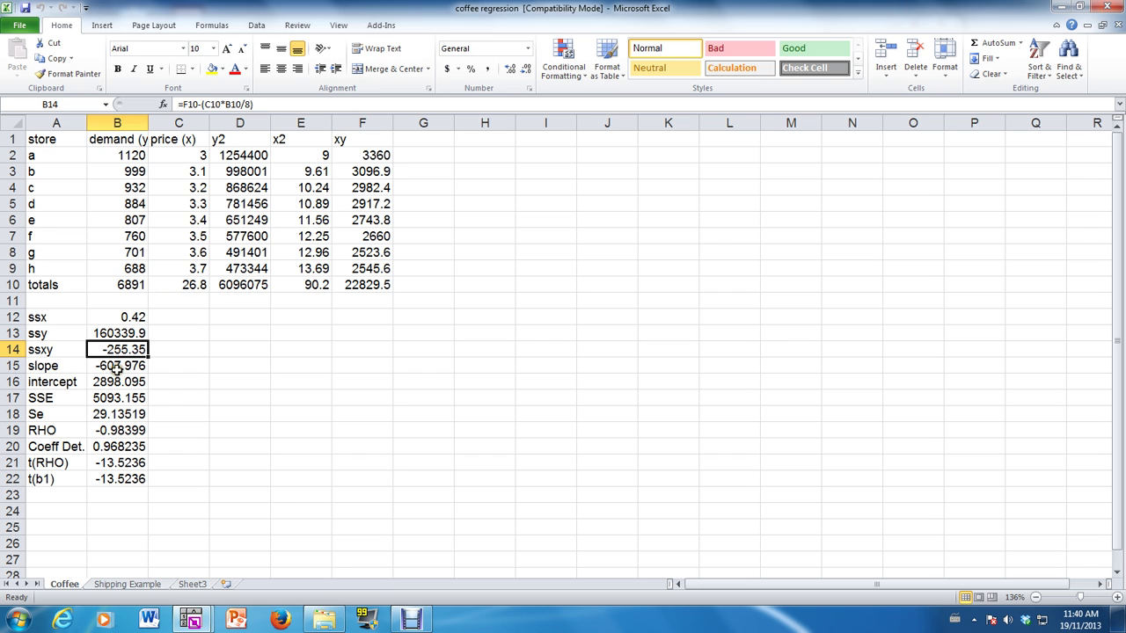
left_click(117, 369)
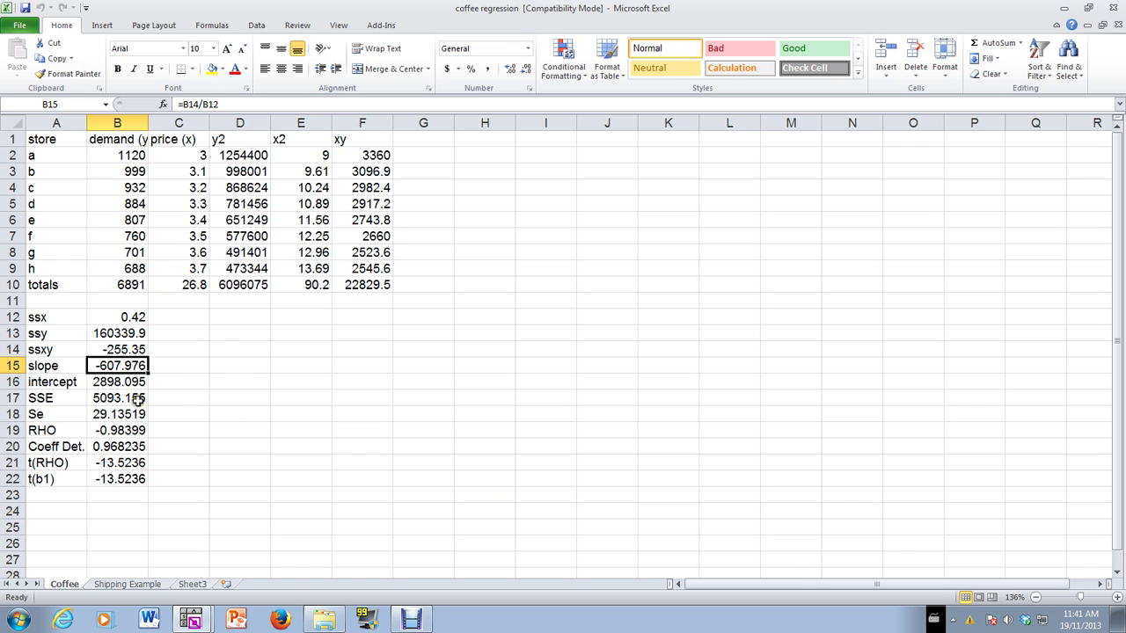
left_click(964, 548)
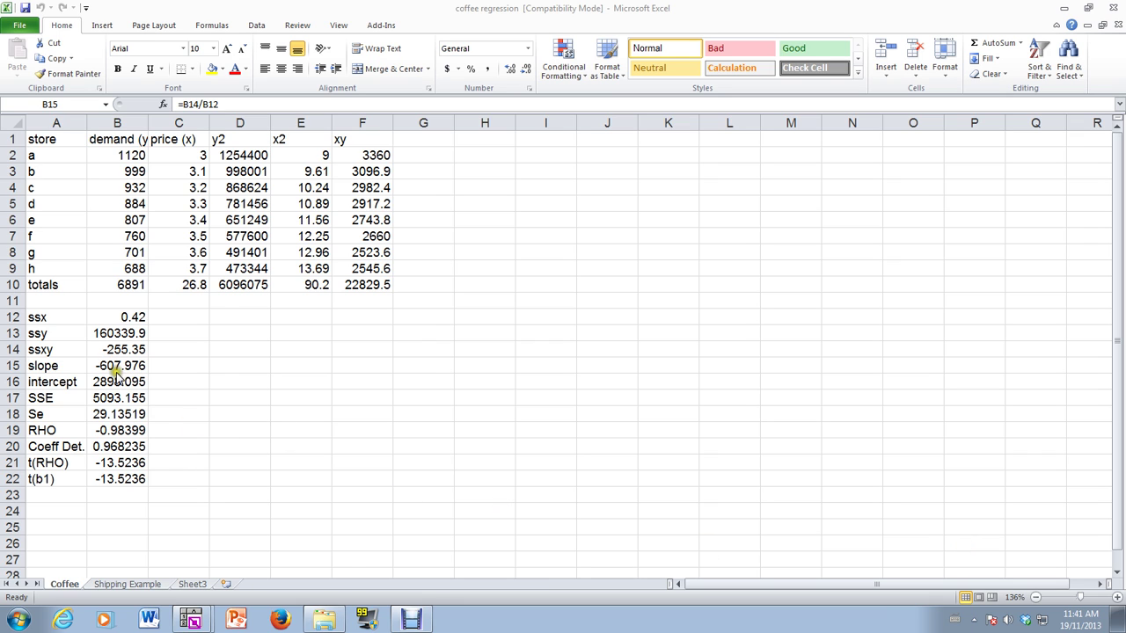
left_click(114, 382)
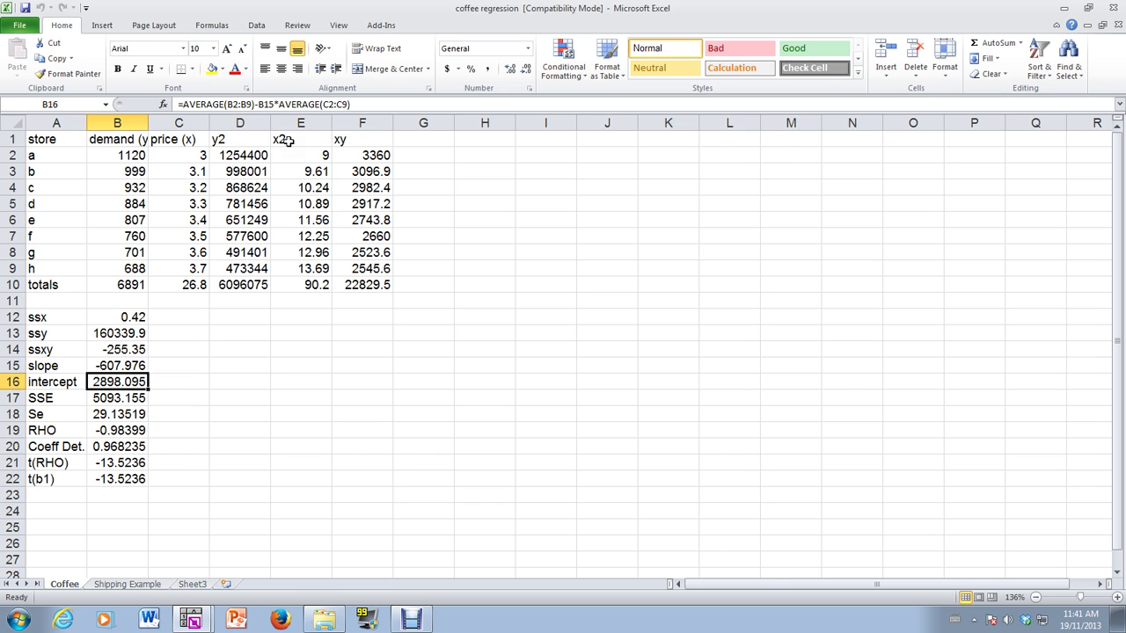
Examine the formulas for SSE, Se, RHO, the coefficient of determination, t(RHO) and t(b1) in B17:B22.
left_click(120, 396)
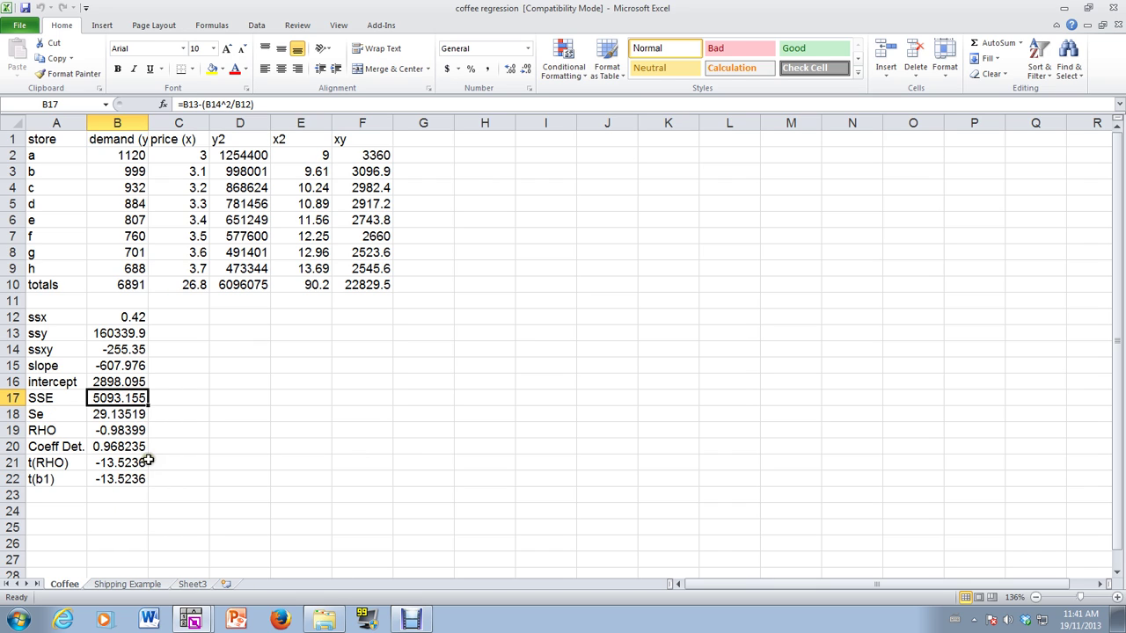
left_click(121, 413)
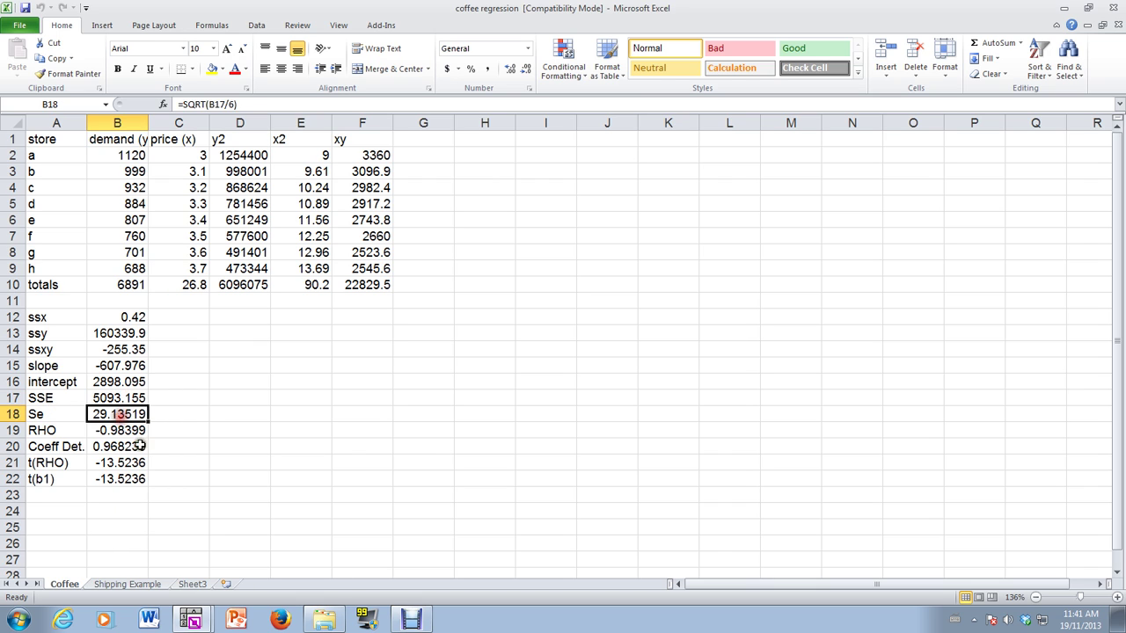
left_click(122, 433)
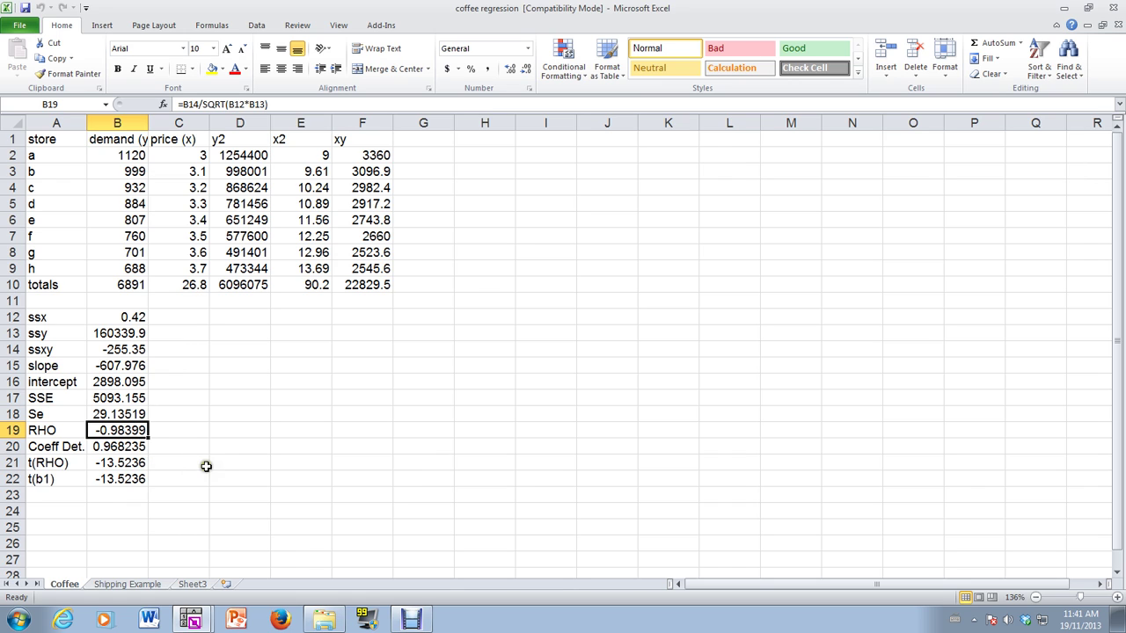
left_click(118, 447)
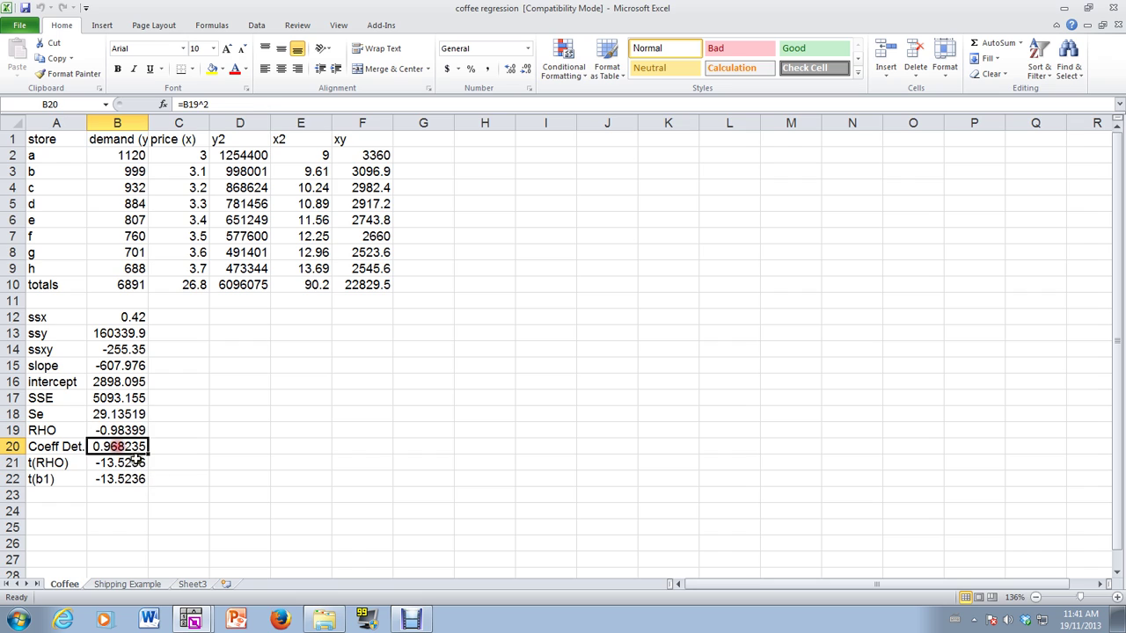
left_click(120, 464)
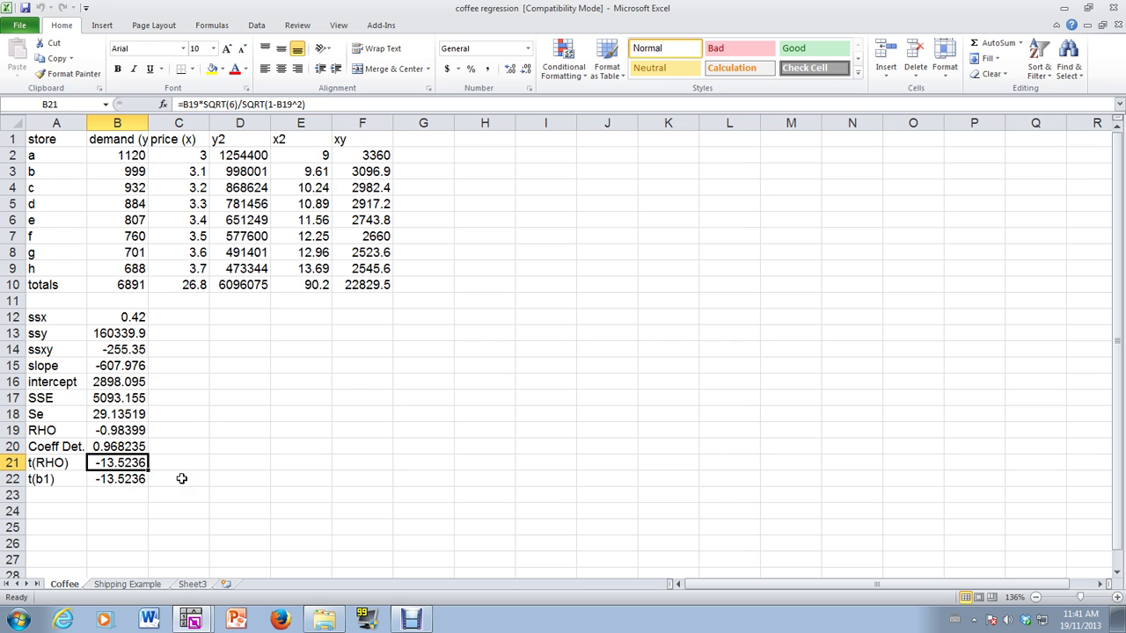
left_click(127, 479)
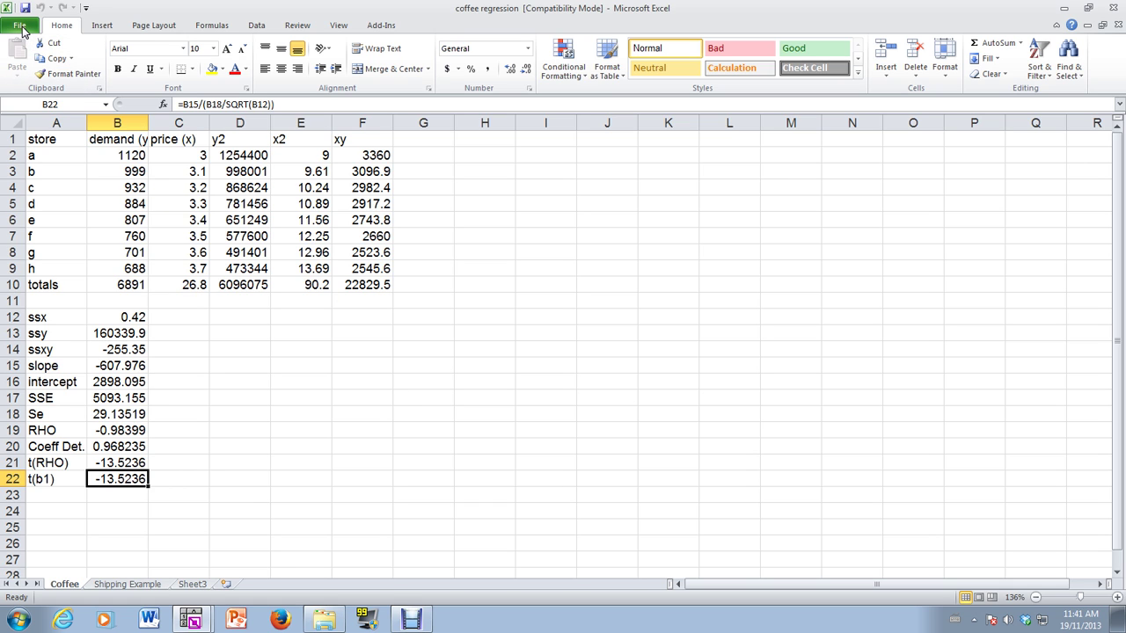
Check in the Excel add-ins manager that Analysis ToolPak and Analysis ToolPak - VBA are enabled.
left_click(257, 27)
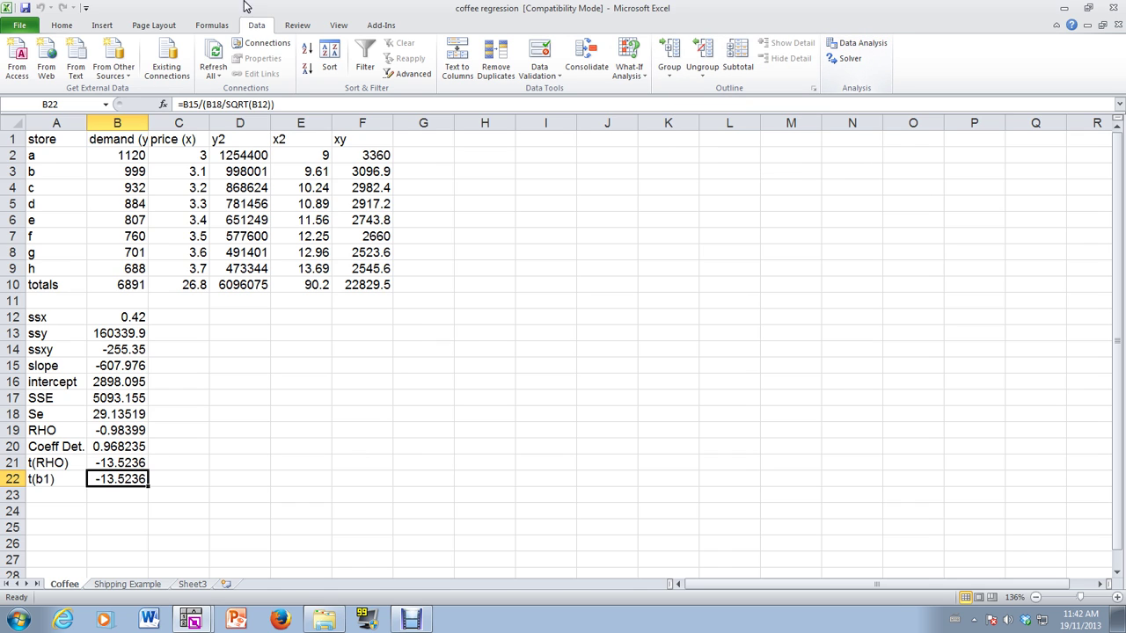
left_click(19, 27)
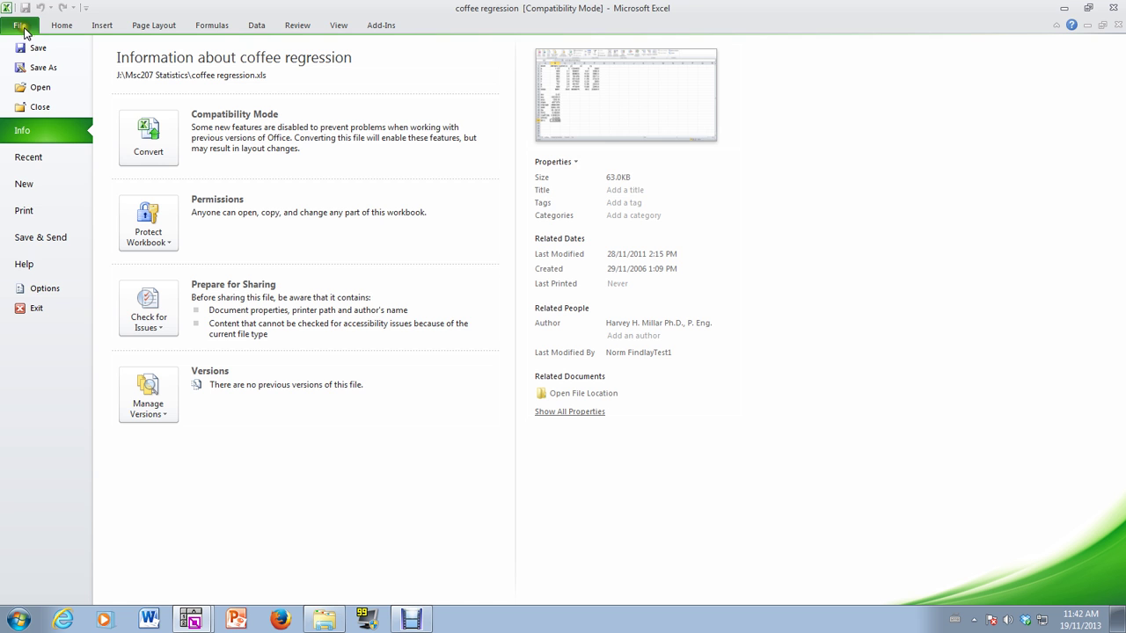
left_click(44, 290)
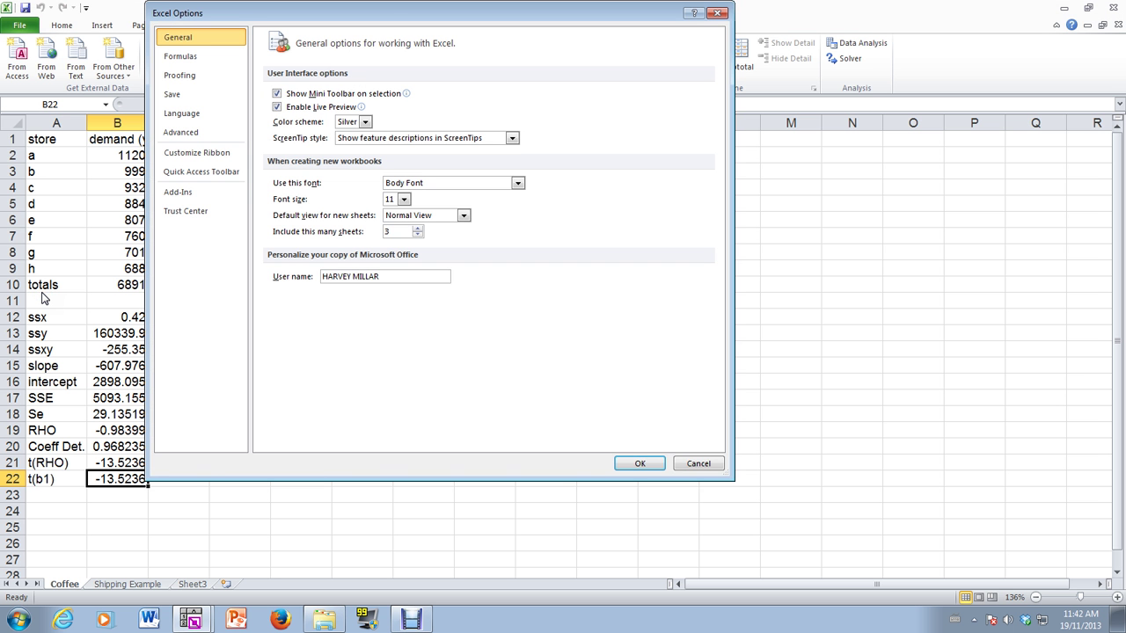
left_click(191, 197)
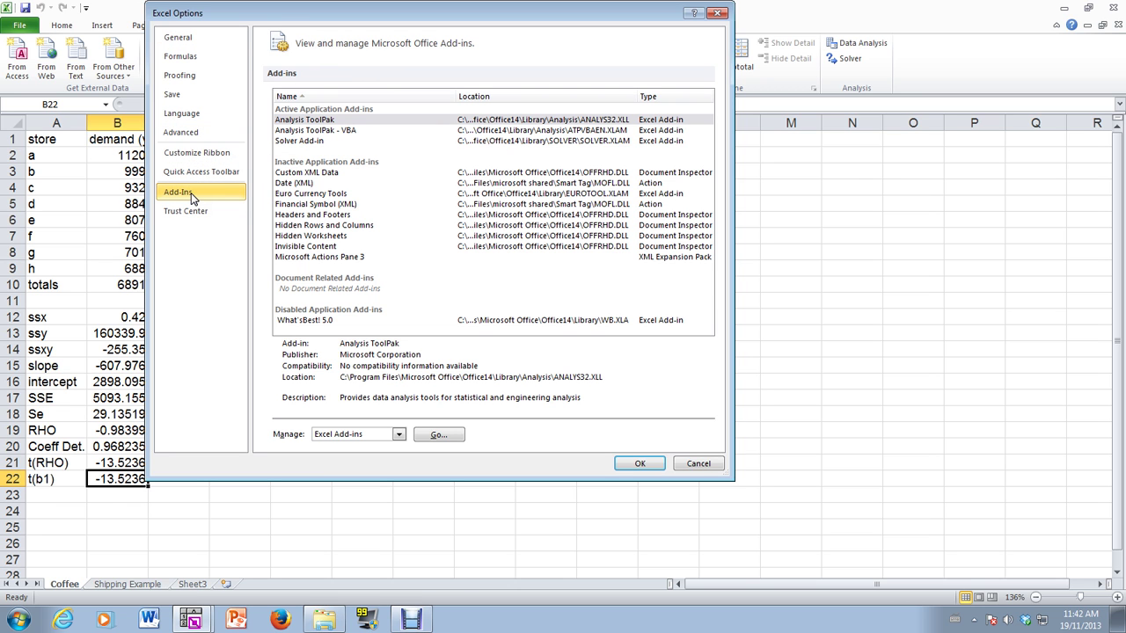
left_click(320, 121)
left_click(322, 123)
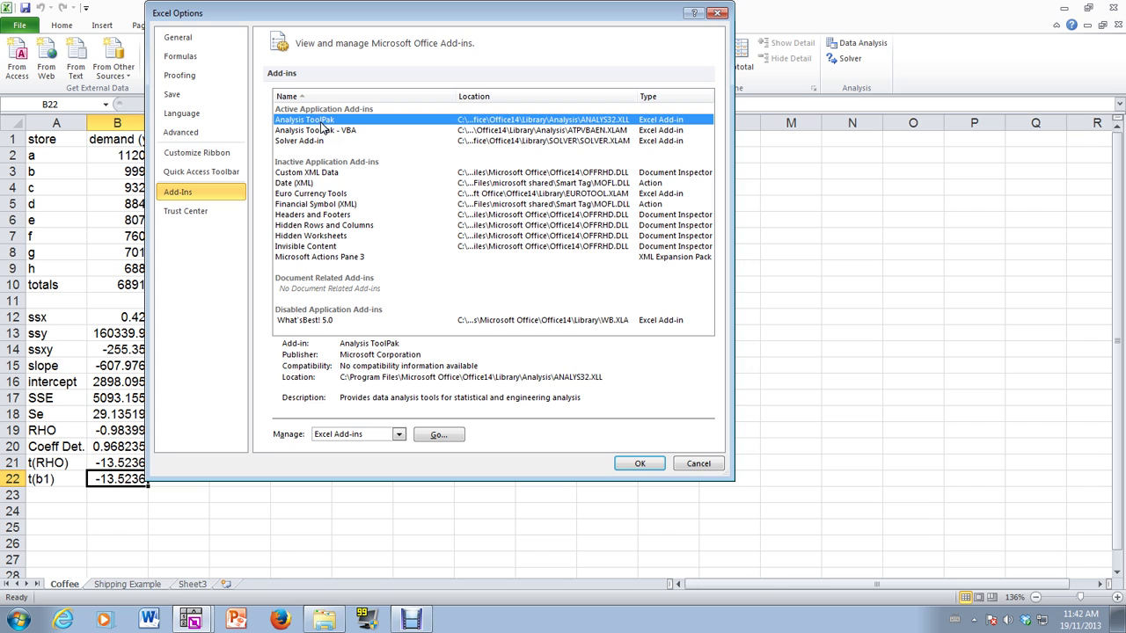
left_click(417, 438)
left_click(445, 437)
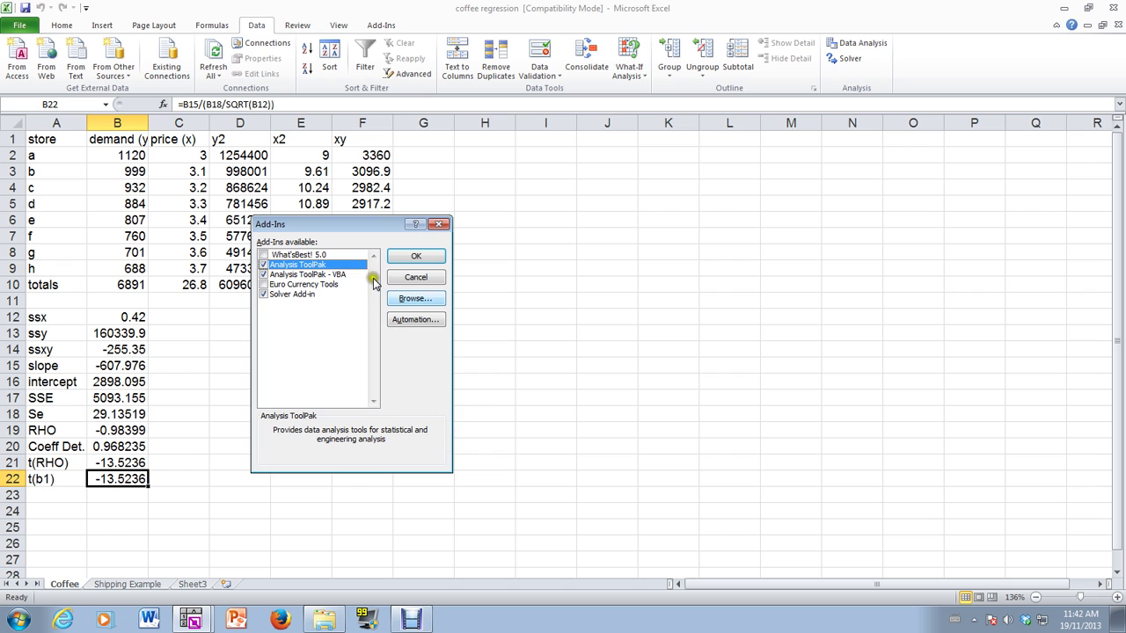
left_click(264, 274)
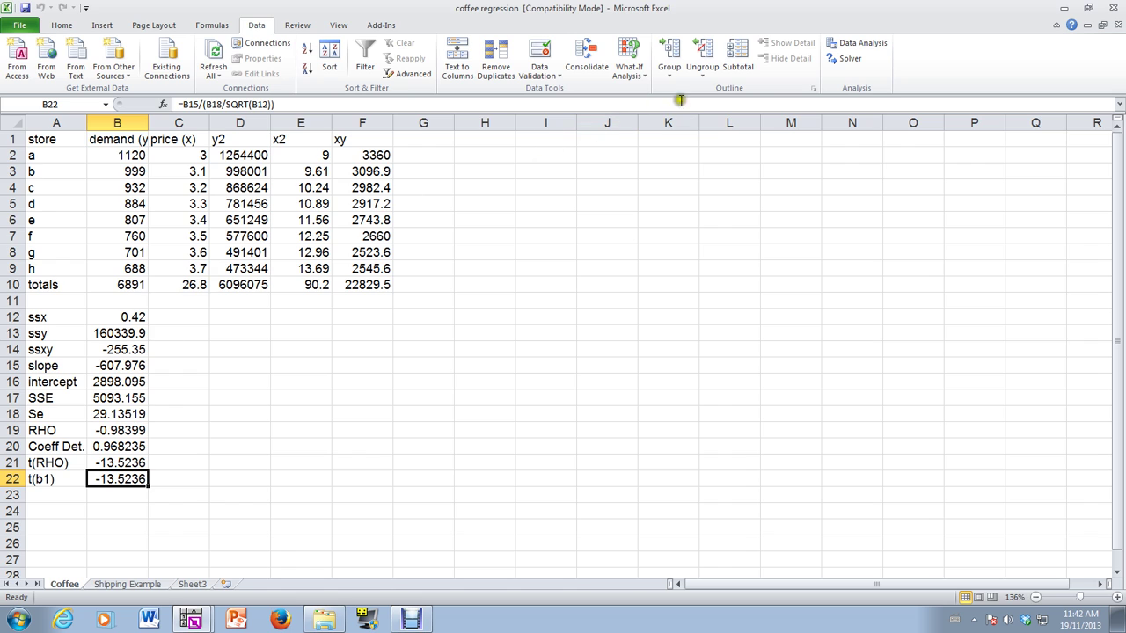
Start the Regression tool from the Data Analysis tools.
left_click(868, 46)
left_click_drag(376, 296, 652, 186)
scroll(634, 279, "up", 1)
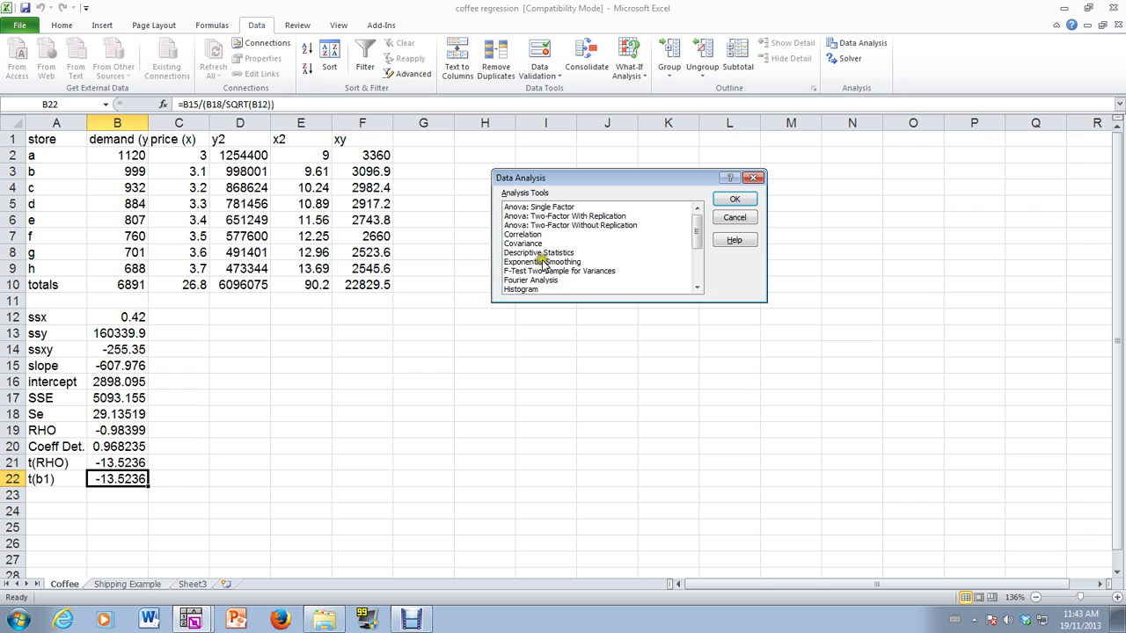
left_click(525, 209)
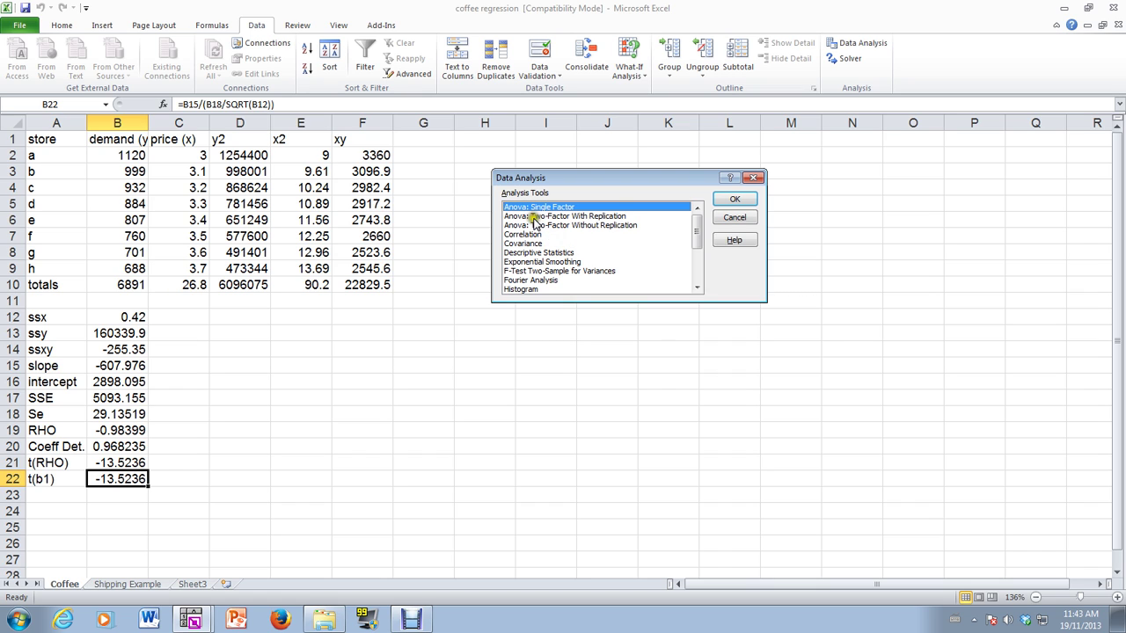
left_click(536, 225)
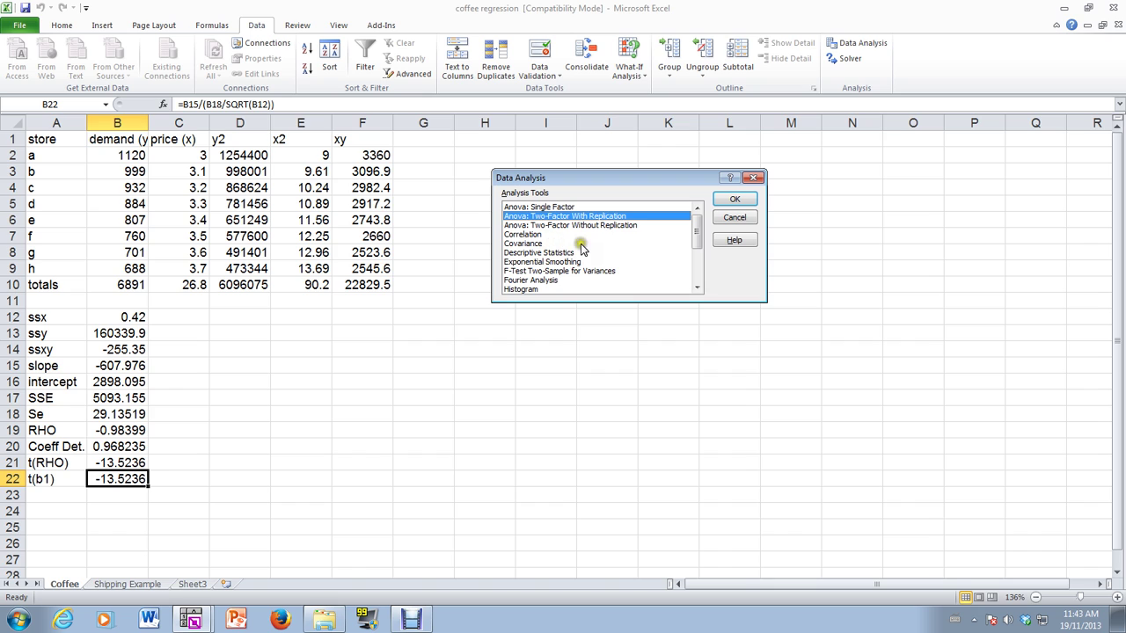
scroll(581, 248, "down", 1)
scroll(580, 251, "down", 2)
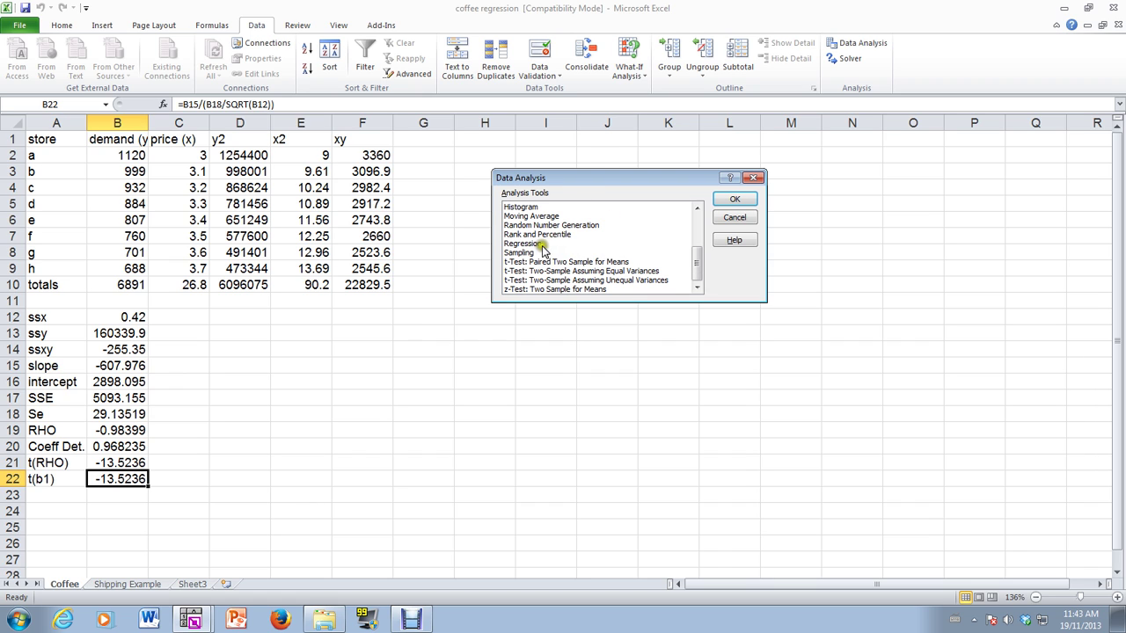
left_click(534, 244)
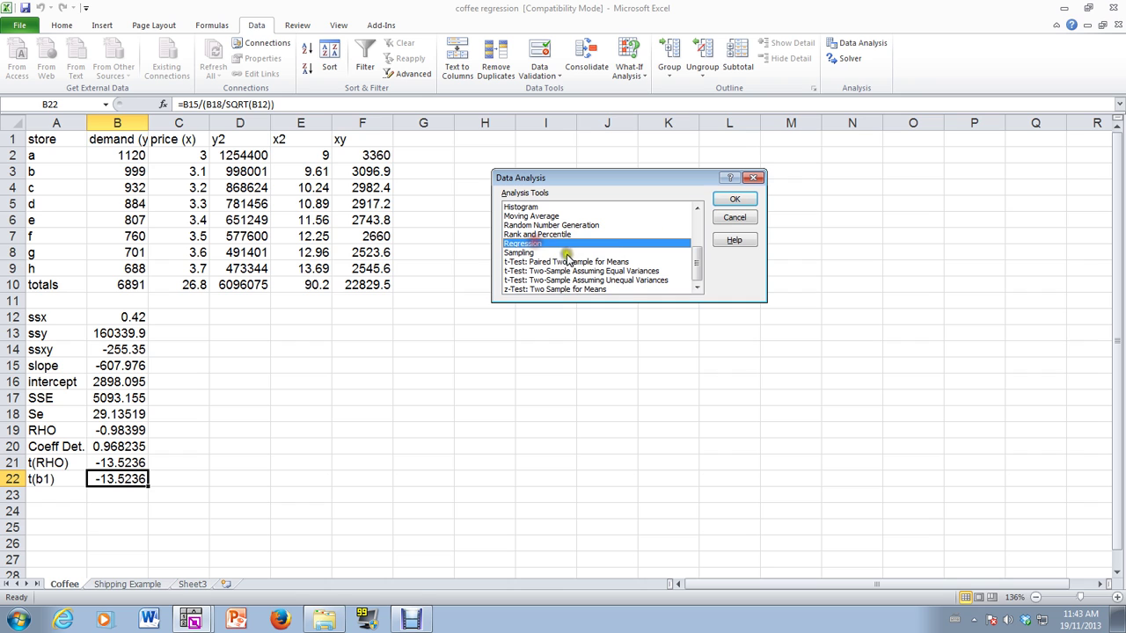
left_click(735, 201)
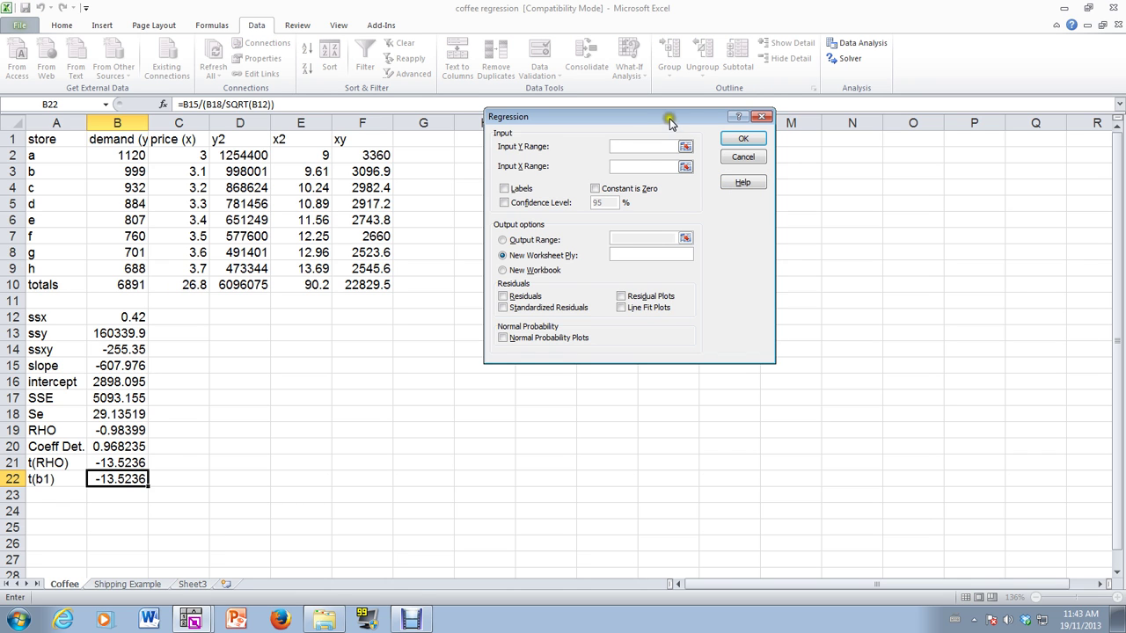
Set the regression to use labels and assign the demand column, B1:B9, as the Input Y Range.
left_click_drag(670, 122, 749, 182)
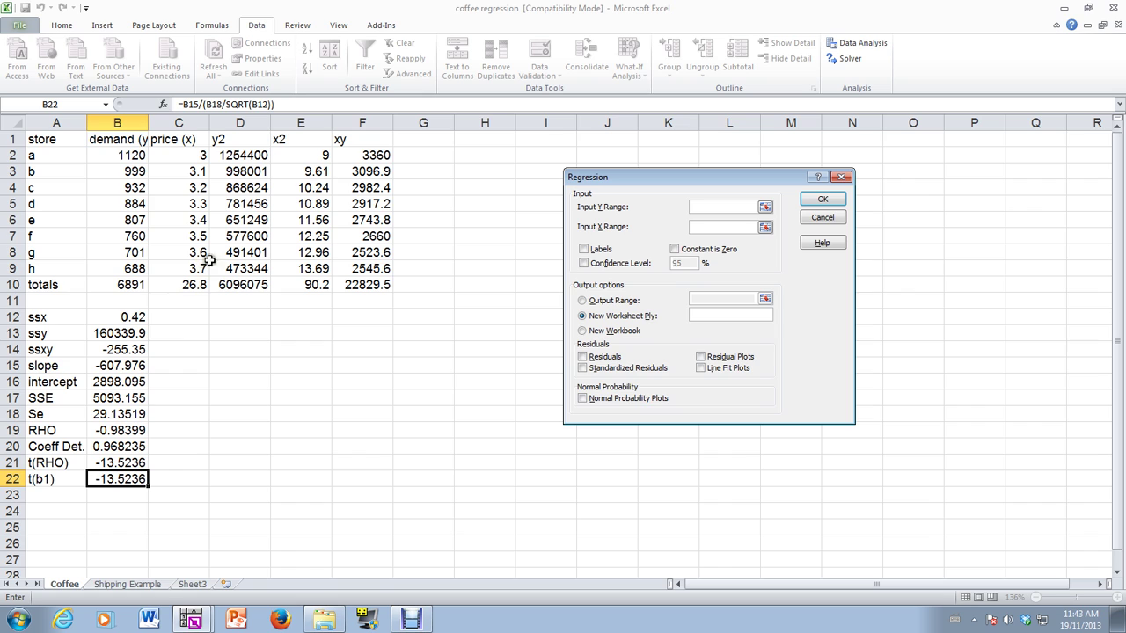
left_click(584, 250)
left_click(709, 207)
left_click_drag(124, 140, 127, 269)
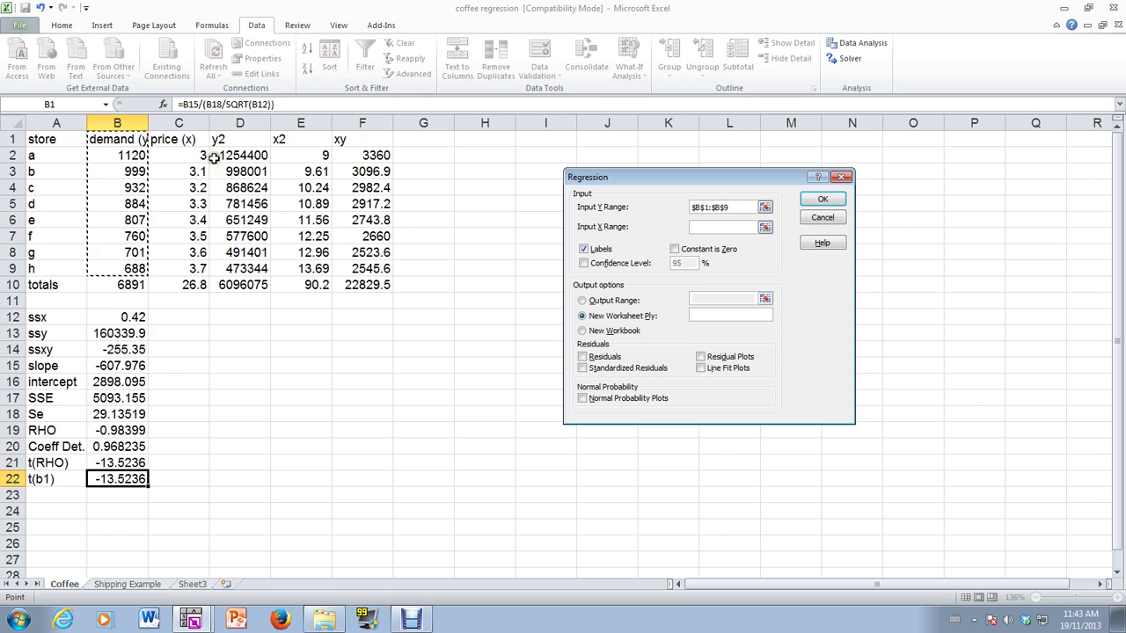
Assign the price column, C1:C9, as the Input X Range and run the regression to a new worksheet named Coffee Results.
left_click(741, 231)
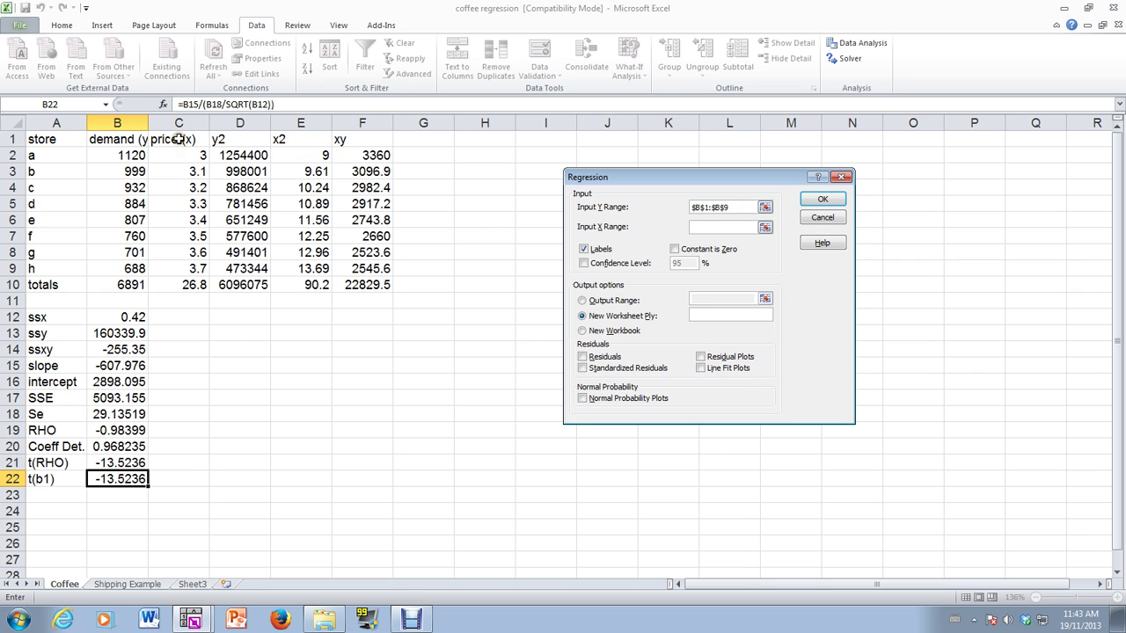
left_click_drag(178, 139, 180, 266)
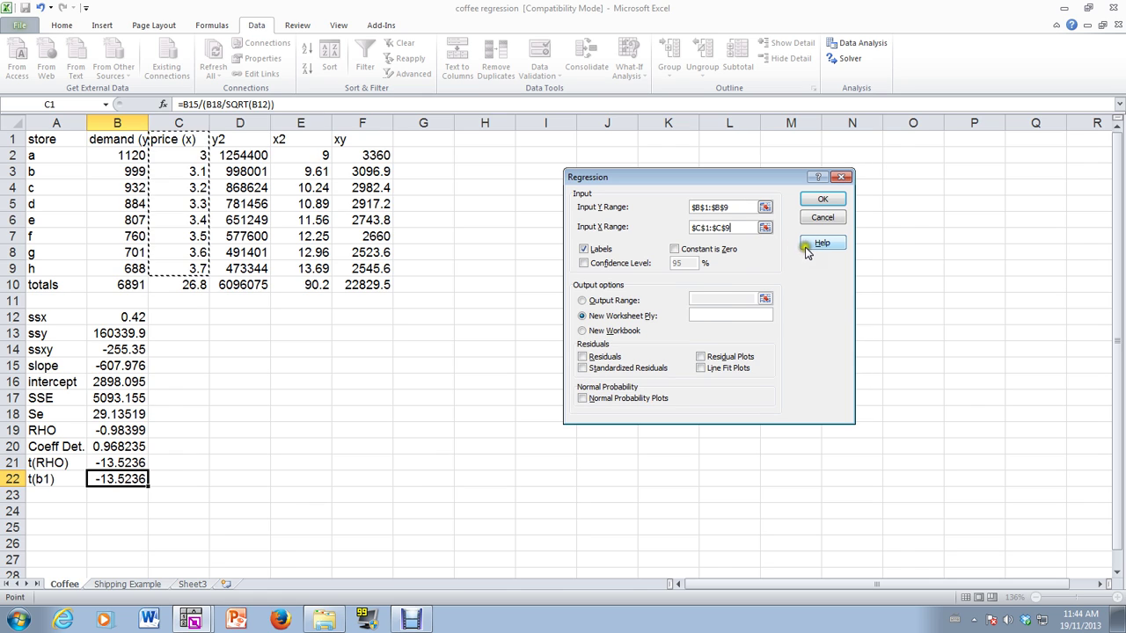
left_click(708, 313)
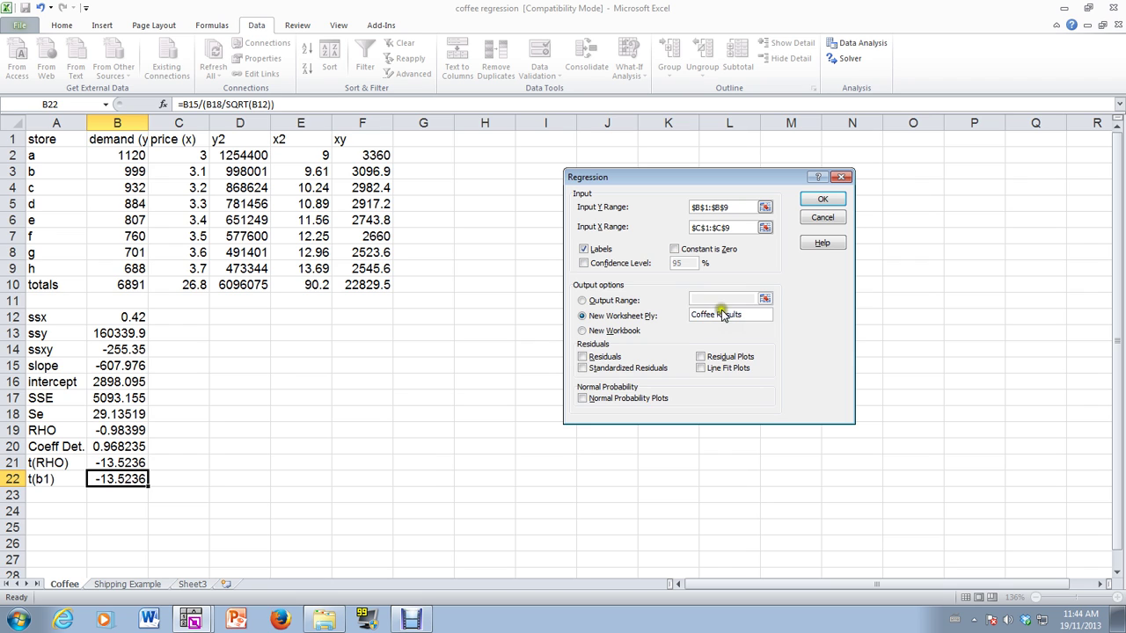
left_click(822, 199)
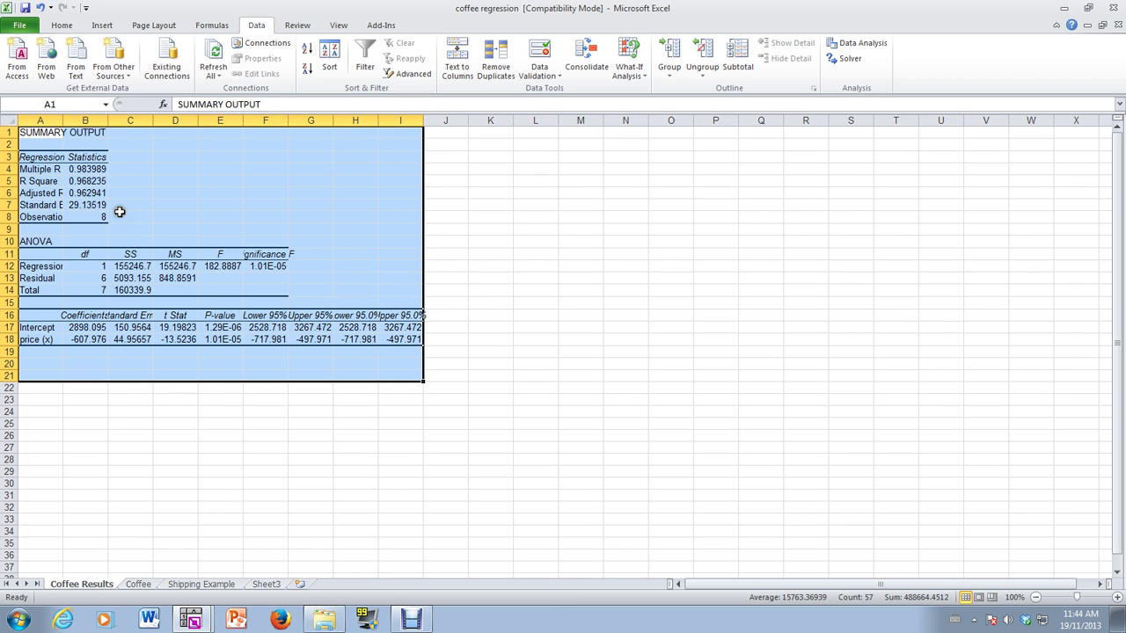
AutoFit the widths of columns A through E in the regression output.
double_click(62, 120)
double_click(154, 121)
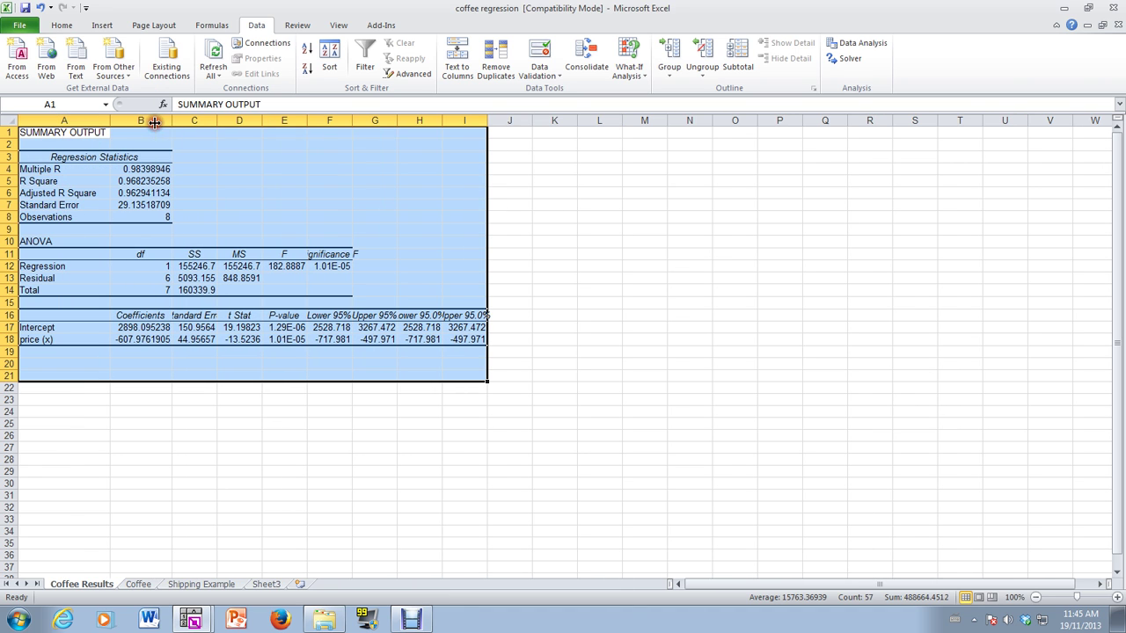
double_click(216, 120)
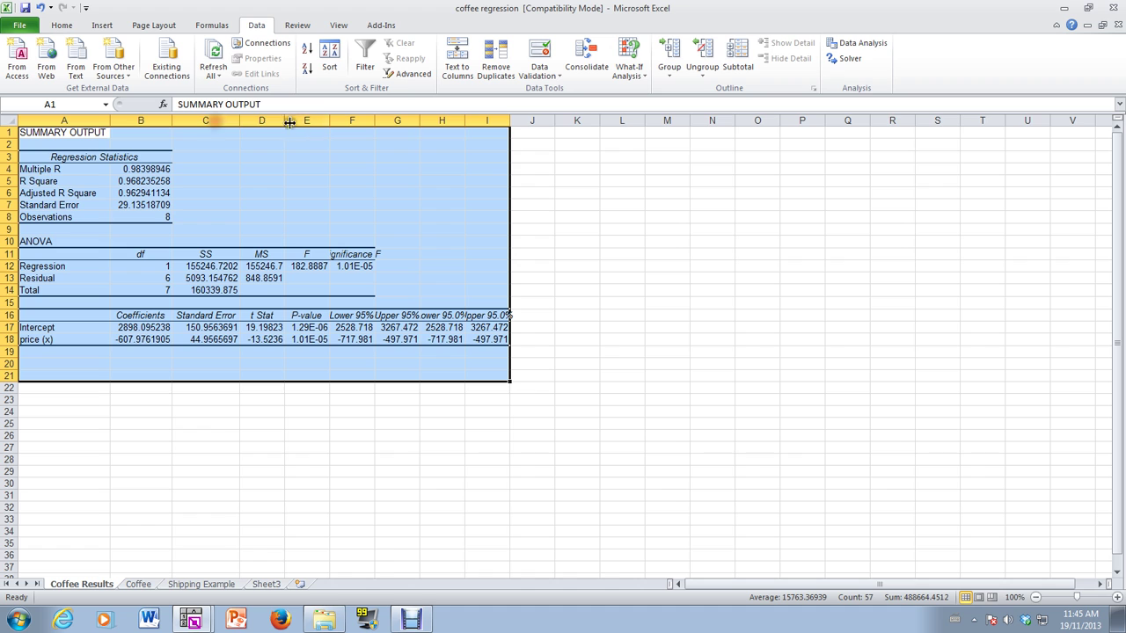
double_click(282, 121)
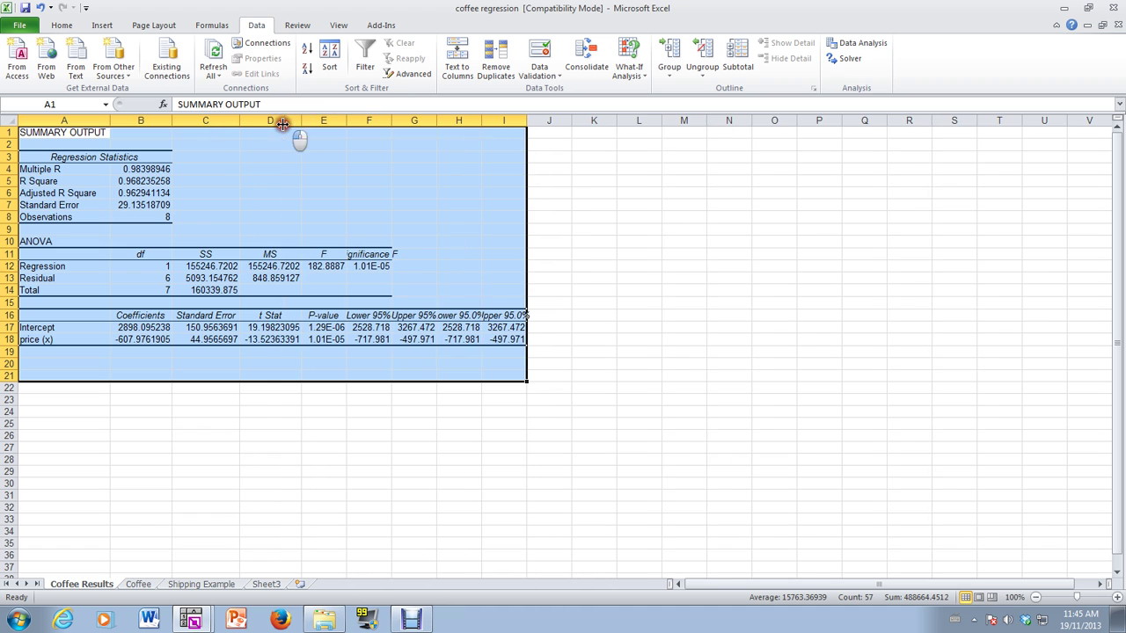
double_click(344, 120)
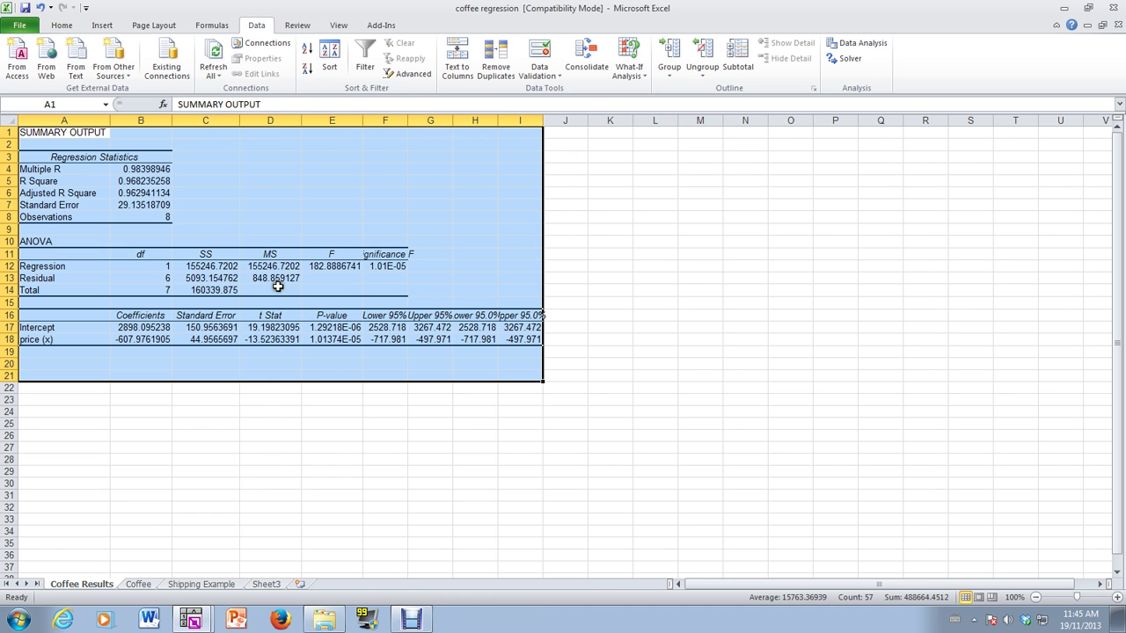
Annotate Multiple R with "correlation coefficient" in C4 and R Square with "coefficient of determination" in C5.
left_click(149, 168)
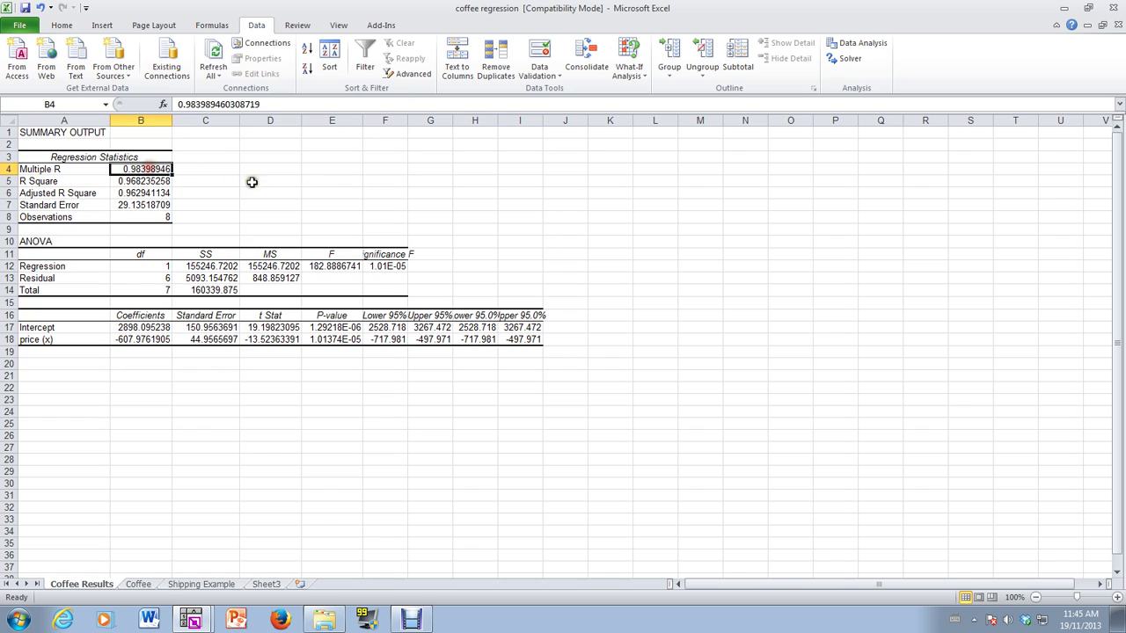
left_click(211, 168)
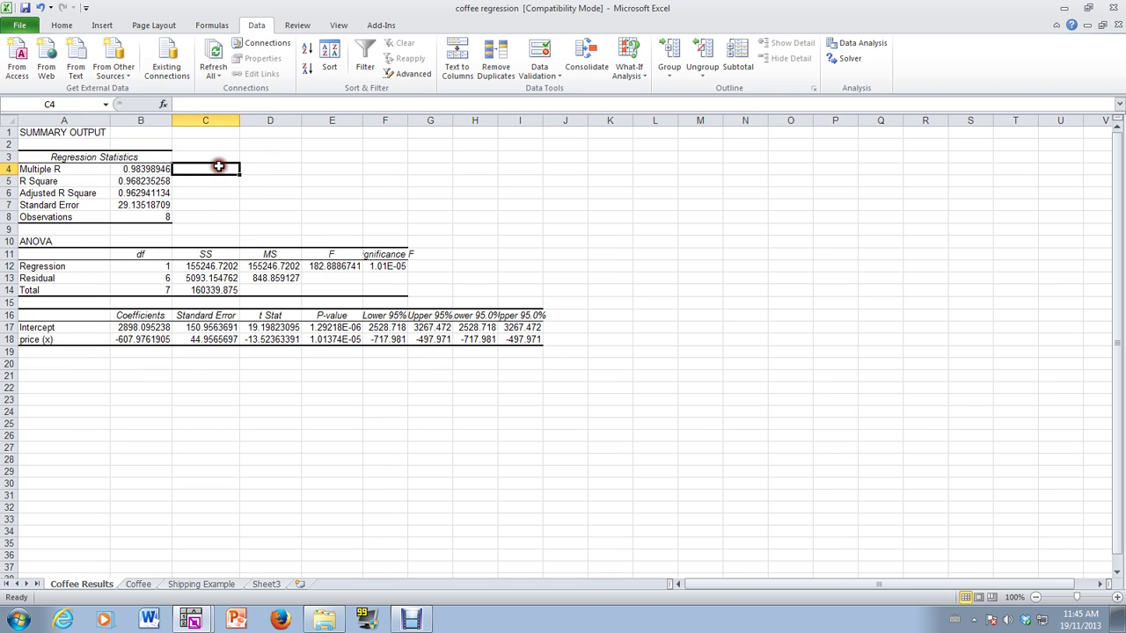
type("correlation coefficient")
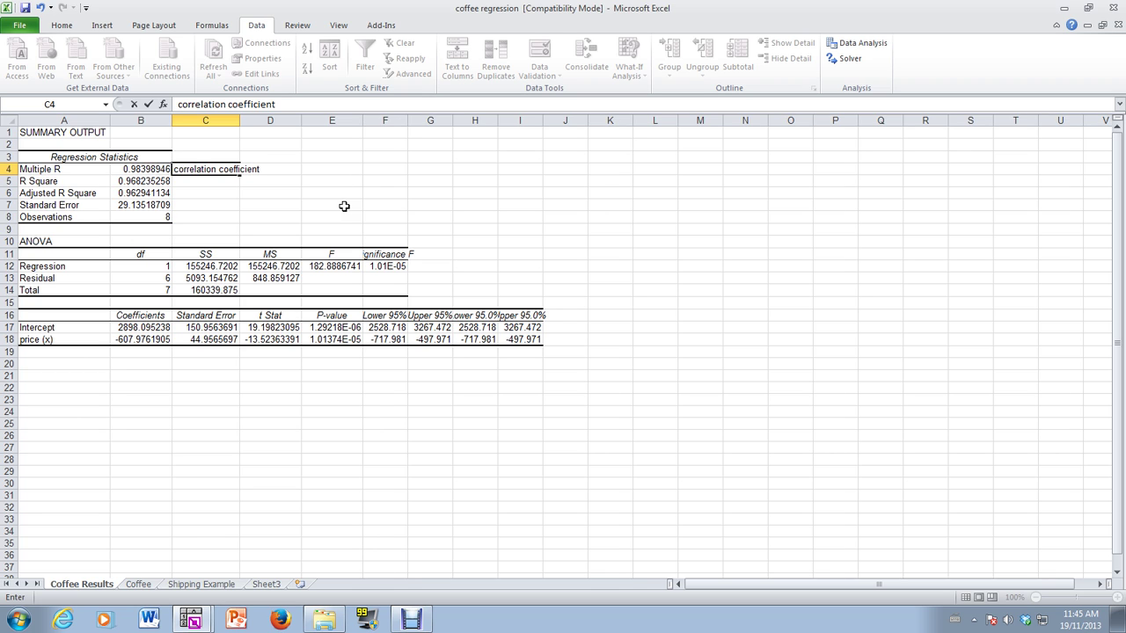
left_click(284, 192)
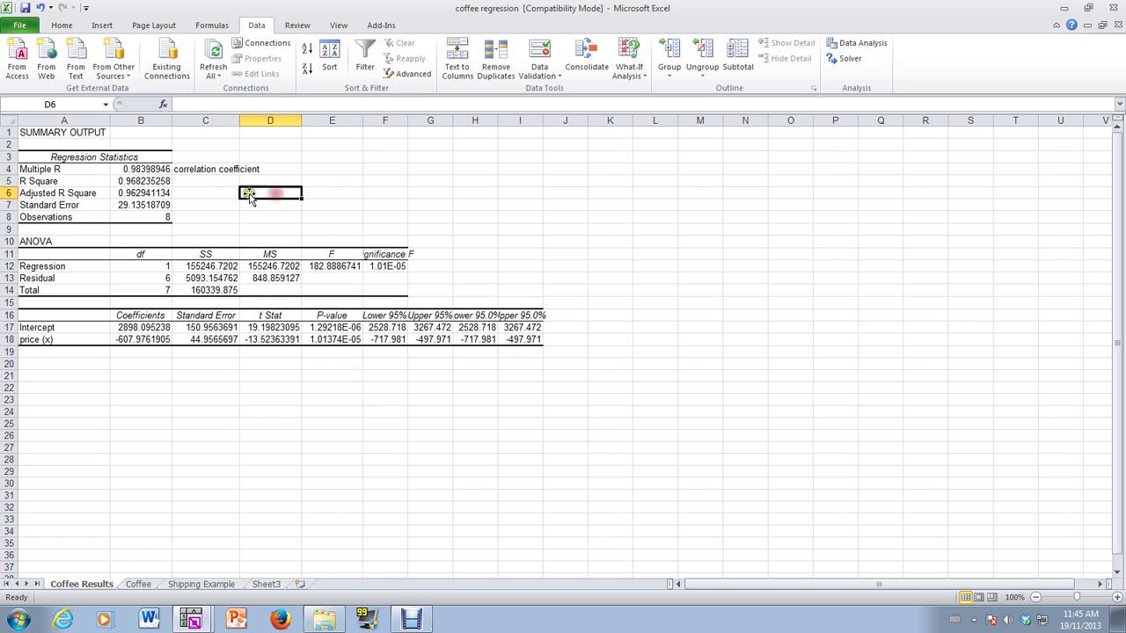
left_click(201, 182)
type("c")
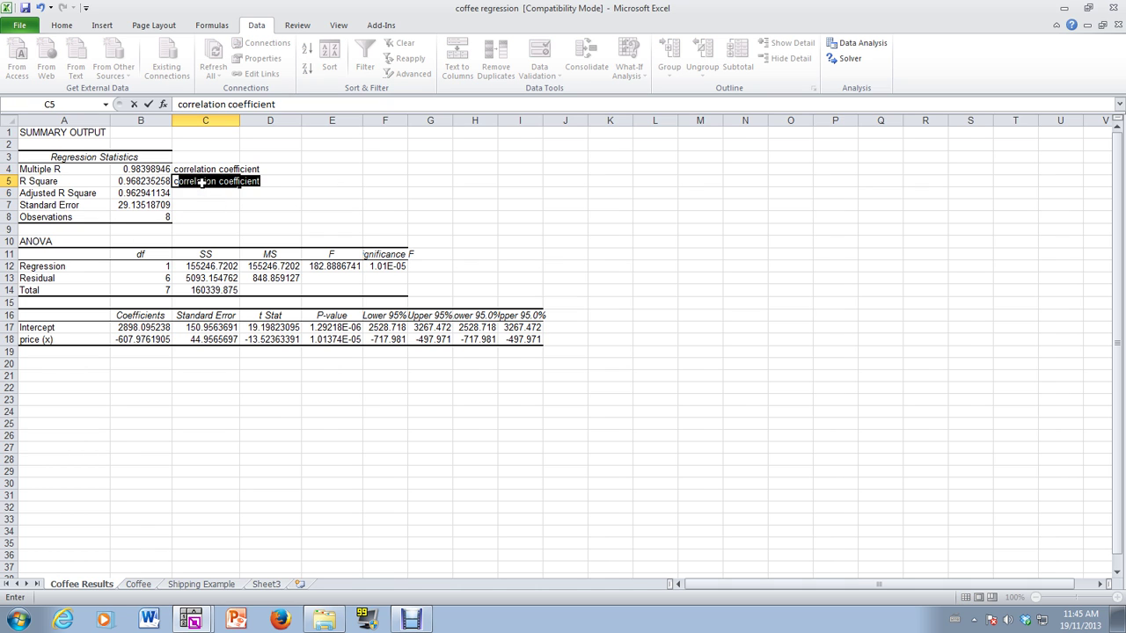
type("oefficient of determination")
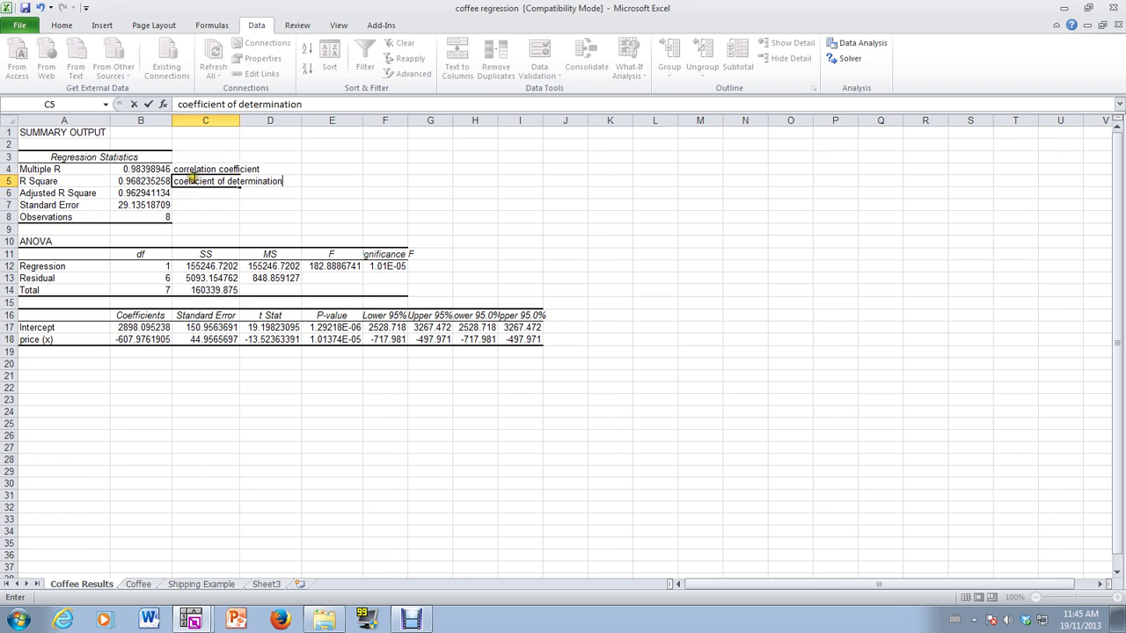
left_click(189, 180)
key("BackSpace")
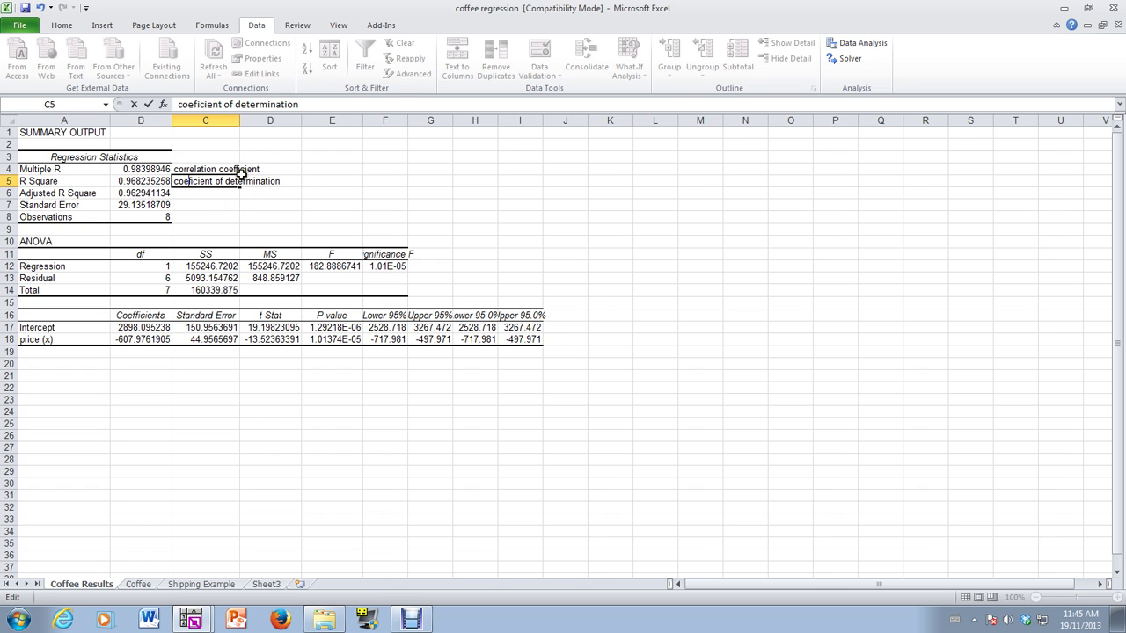
left_click(237, 168)
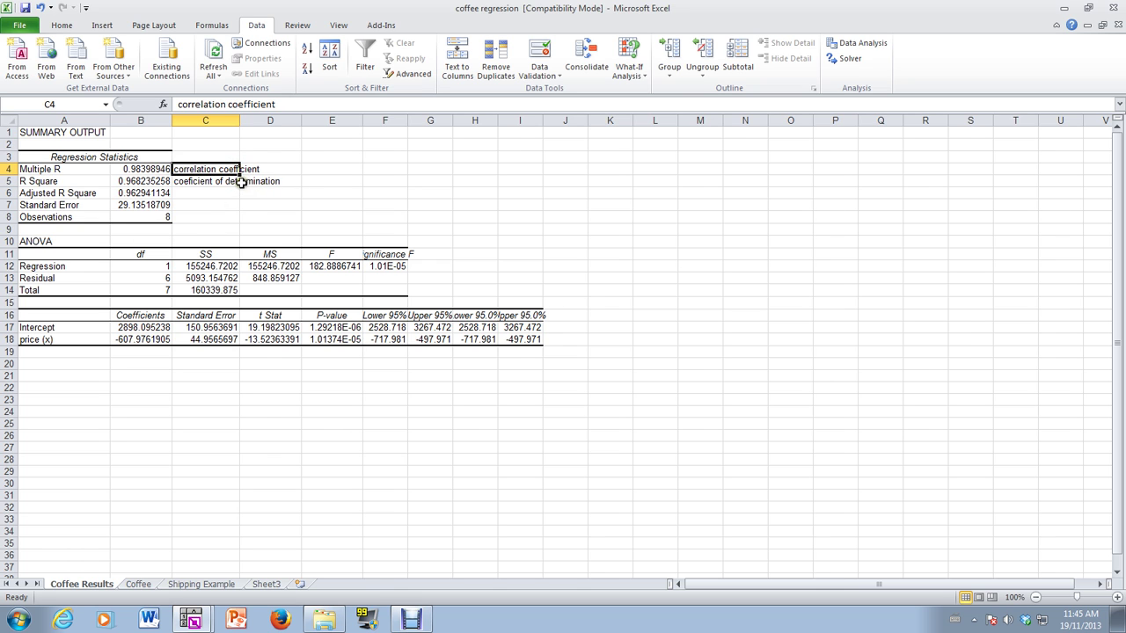
double_click(236, 168)
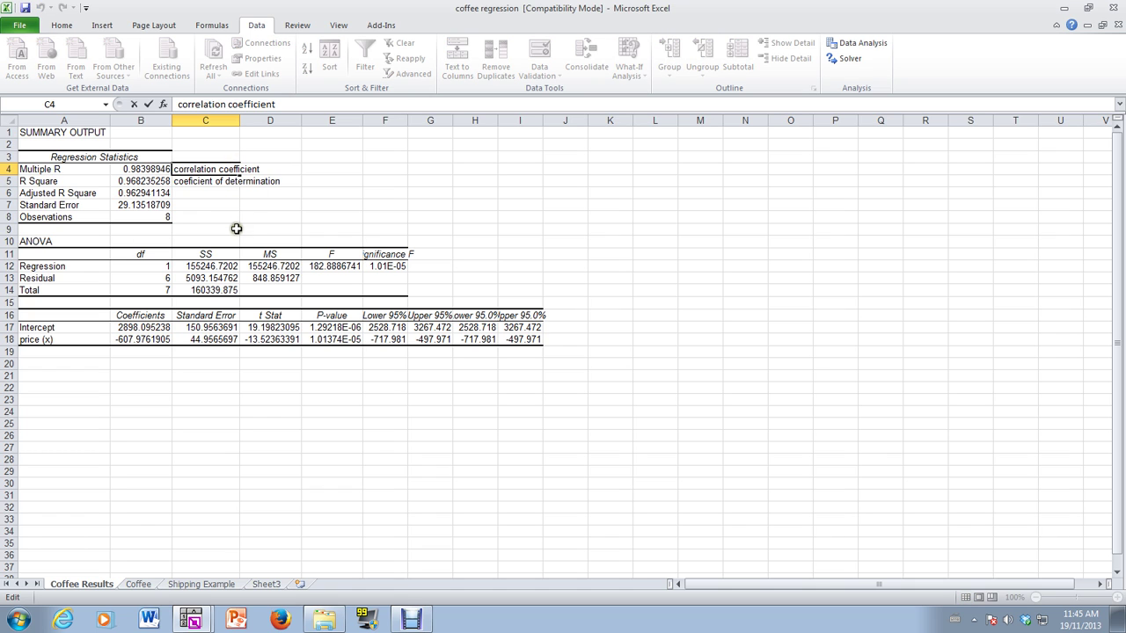
key("BackSpace")
type("f")
double_click(191, 182)
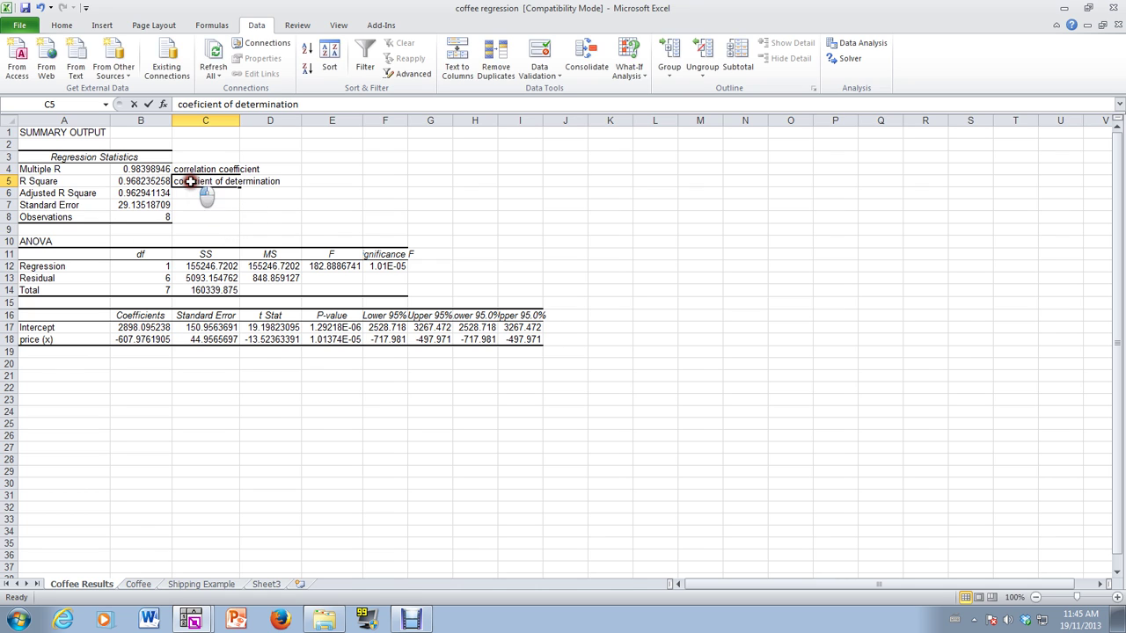
type("f")
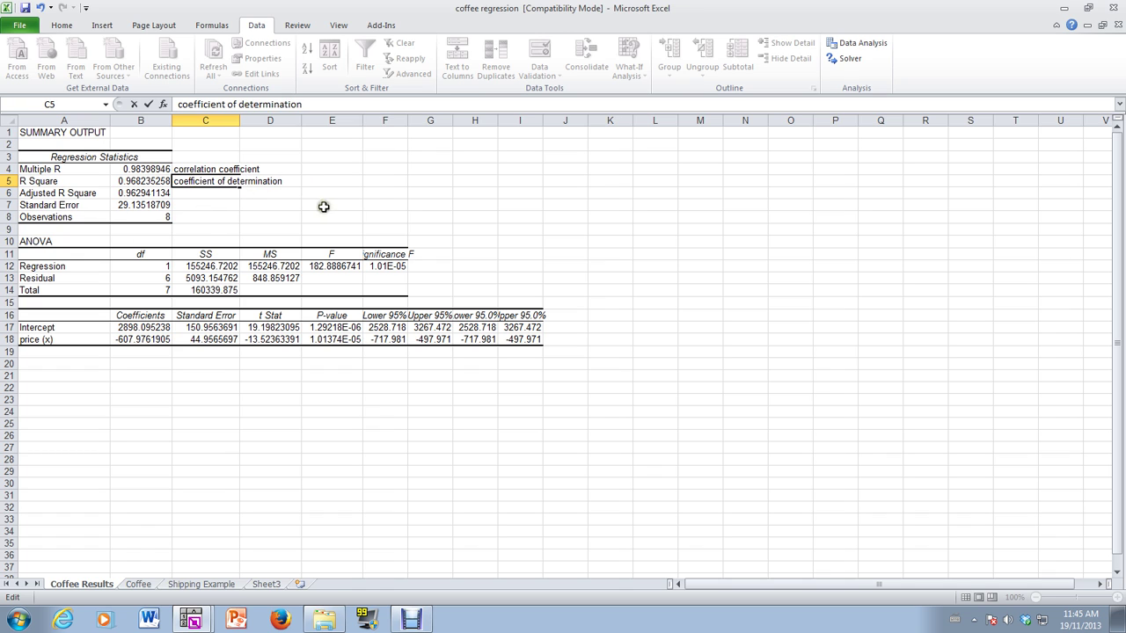
left_click(322, 206)
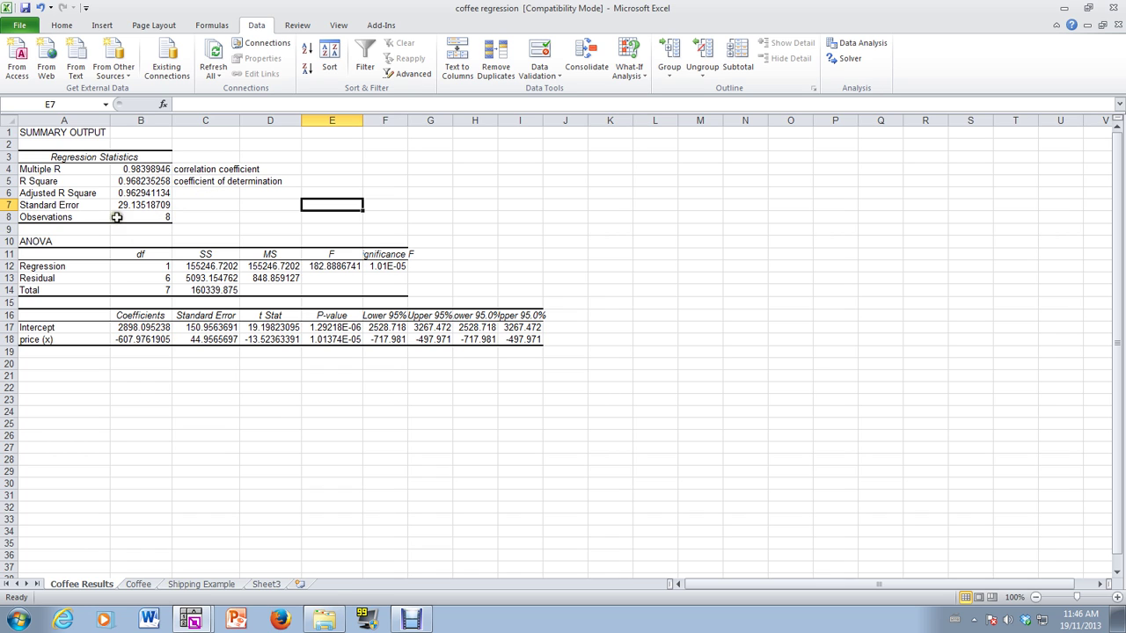
Annotate the regression's Standard Error with "Se" in C7 and AutoFit column F to fit the Significance F heading.
left_click(139, 207)
left_click(194, 205)
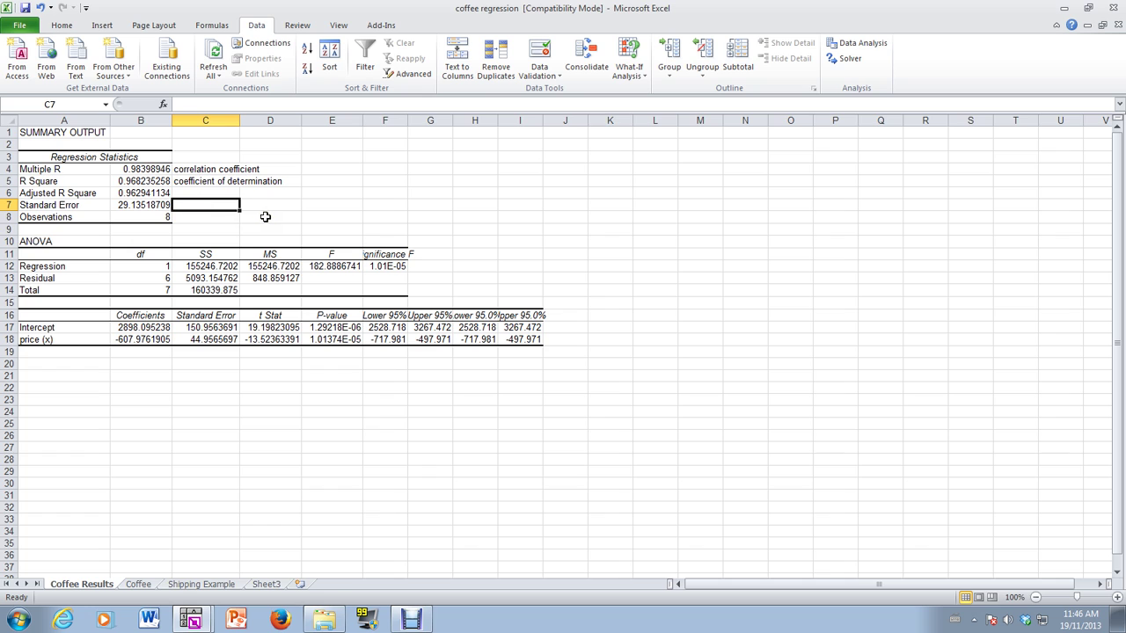
type("Se")
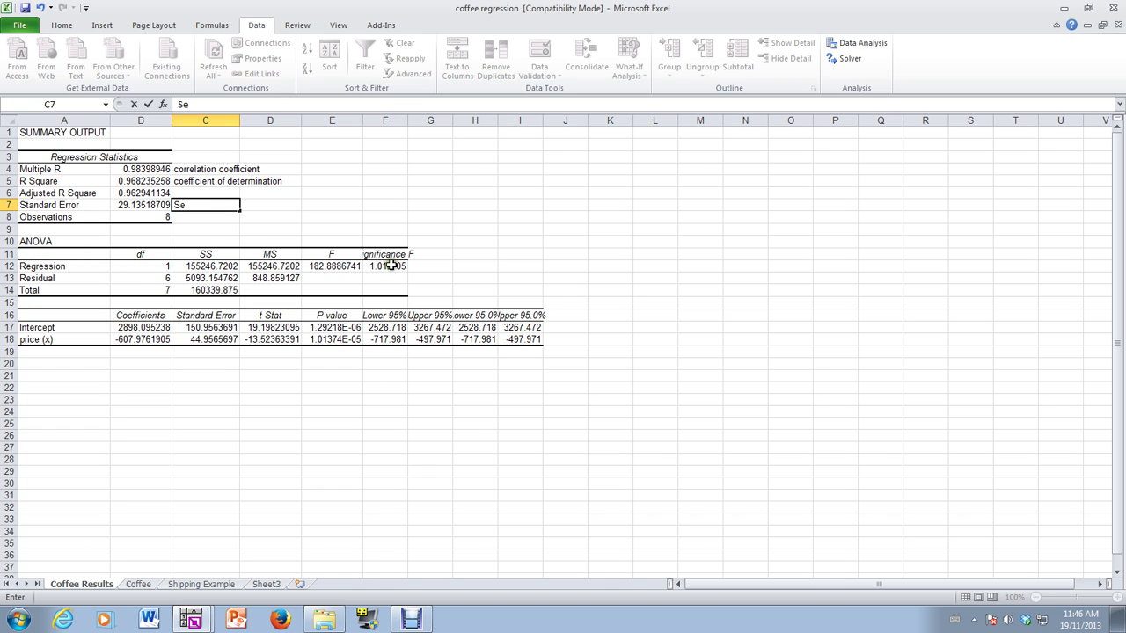
double_click(406, 120)
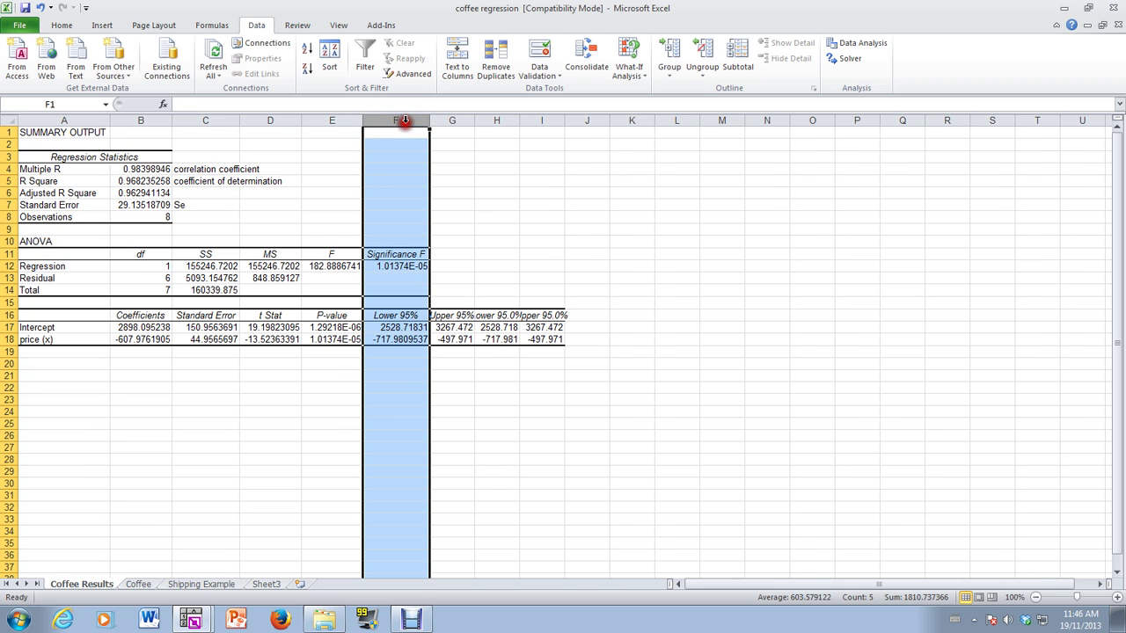
left_click(402, 266)
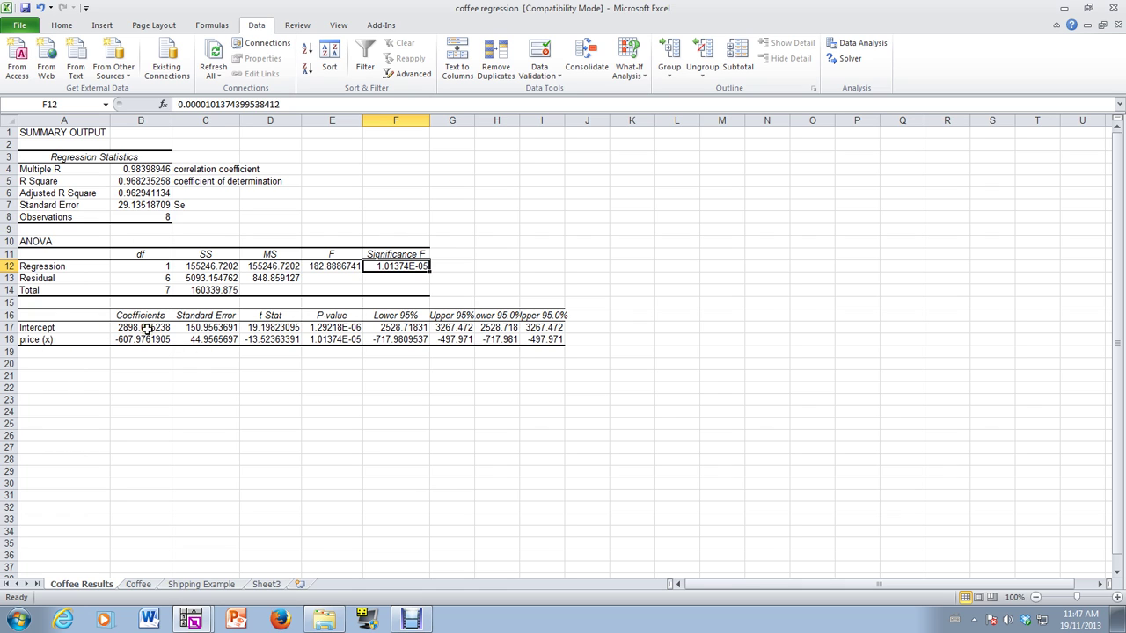
left_click(138, 330)
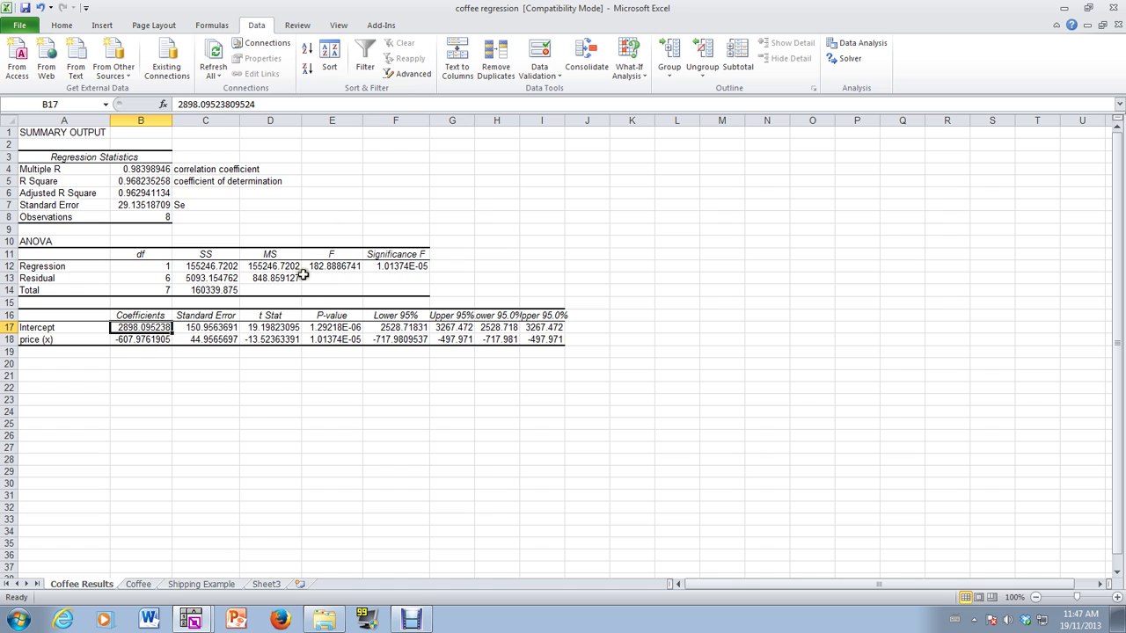
left_click(63, 24)
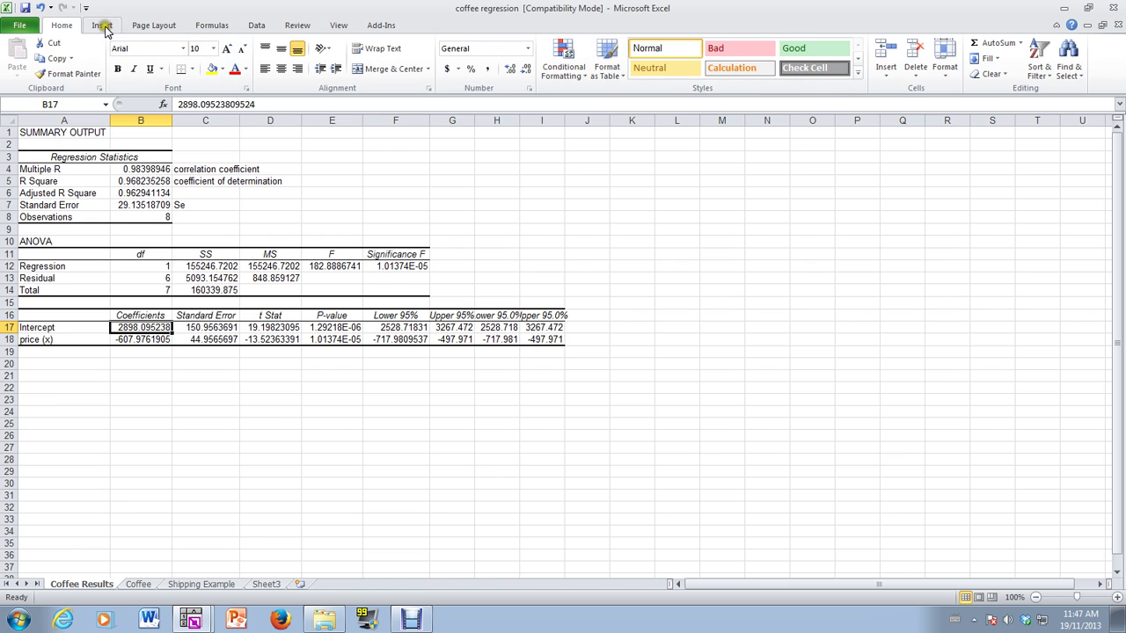
left_click(102, 26)
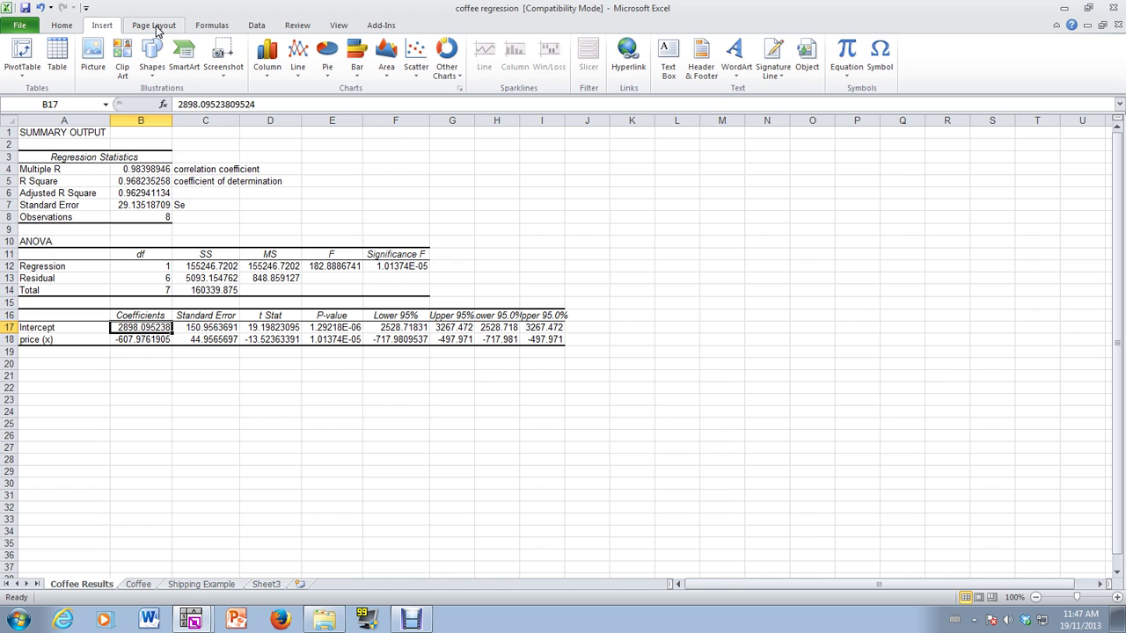
left_click(157, 27)
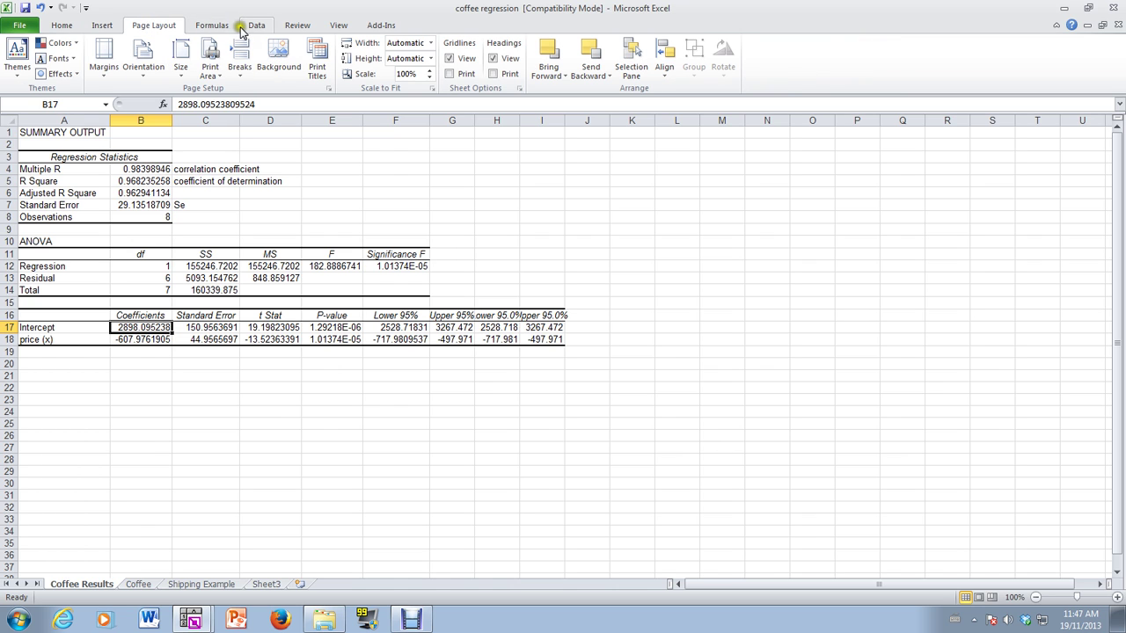
left_click(212, 26)
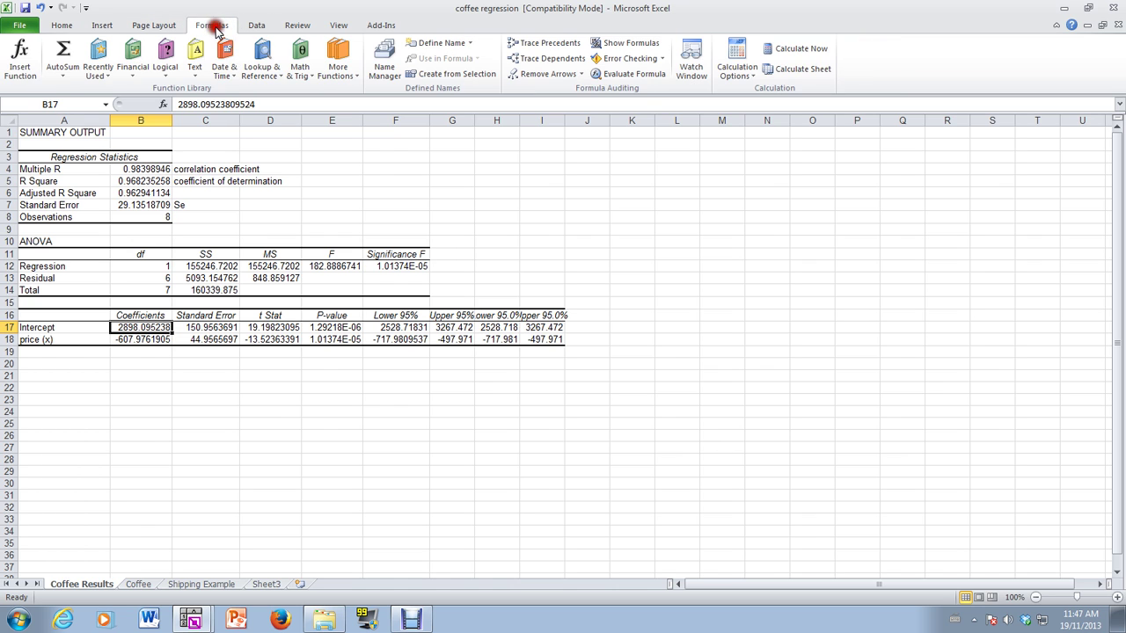
left_click(66, 26)
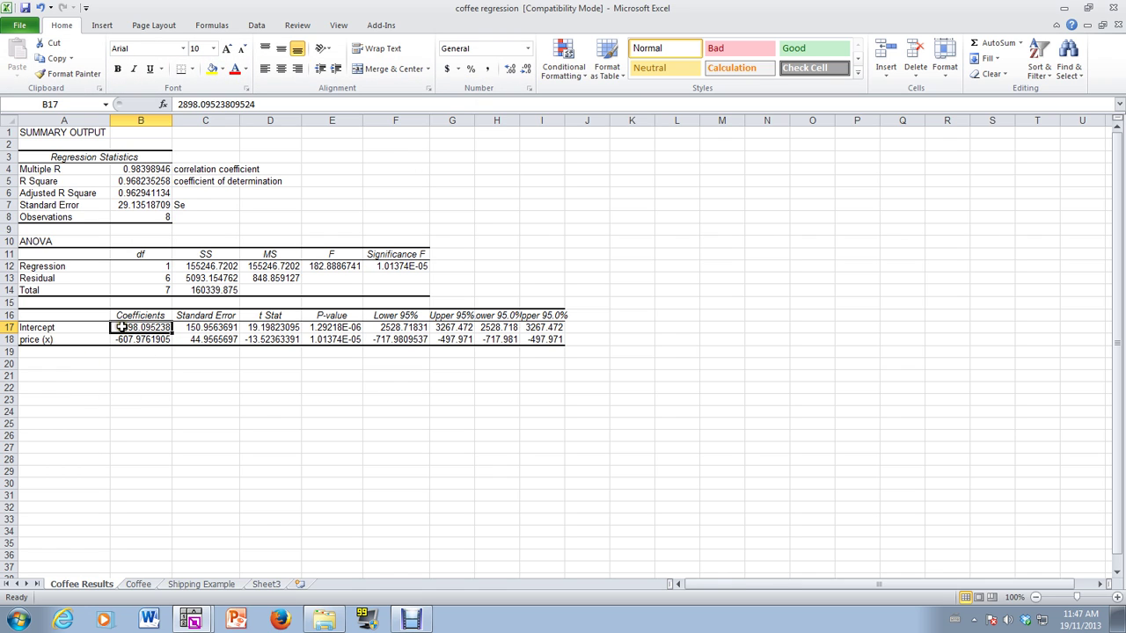
Append b0 to the Intercept label in A17 and b1 to the price (x) label in A18.
left_click(70, 330)
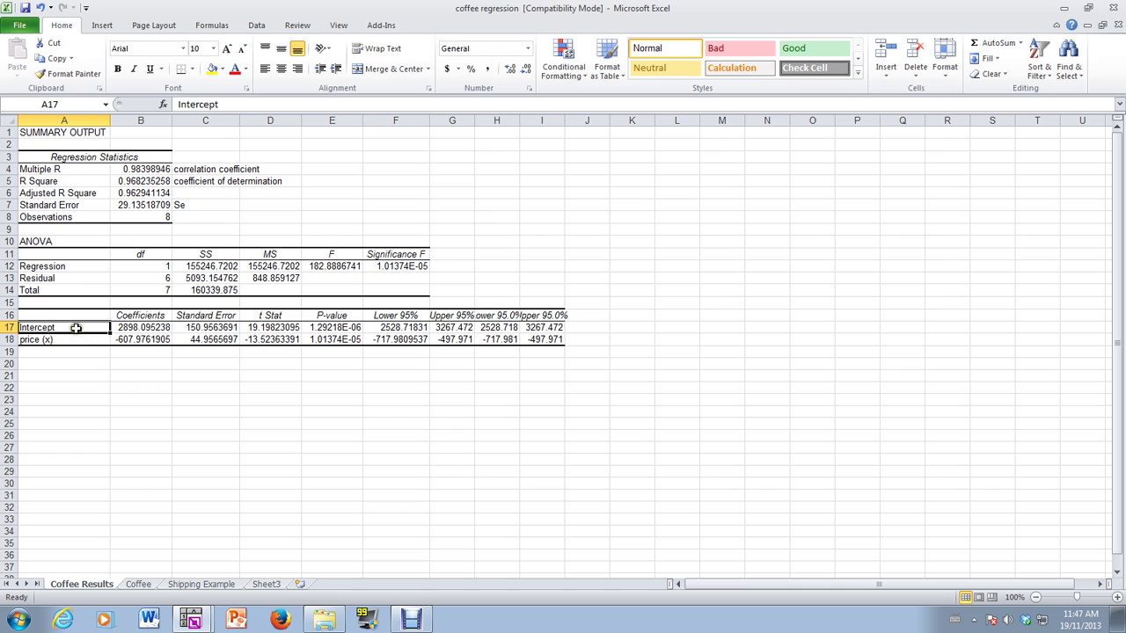
double_click(74, 329)
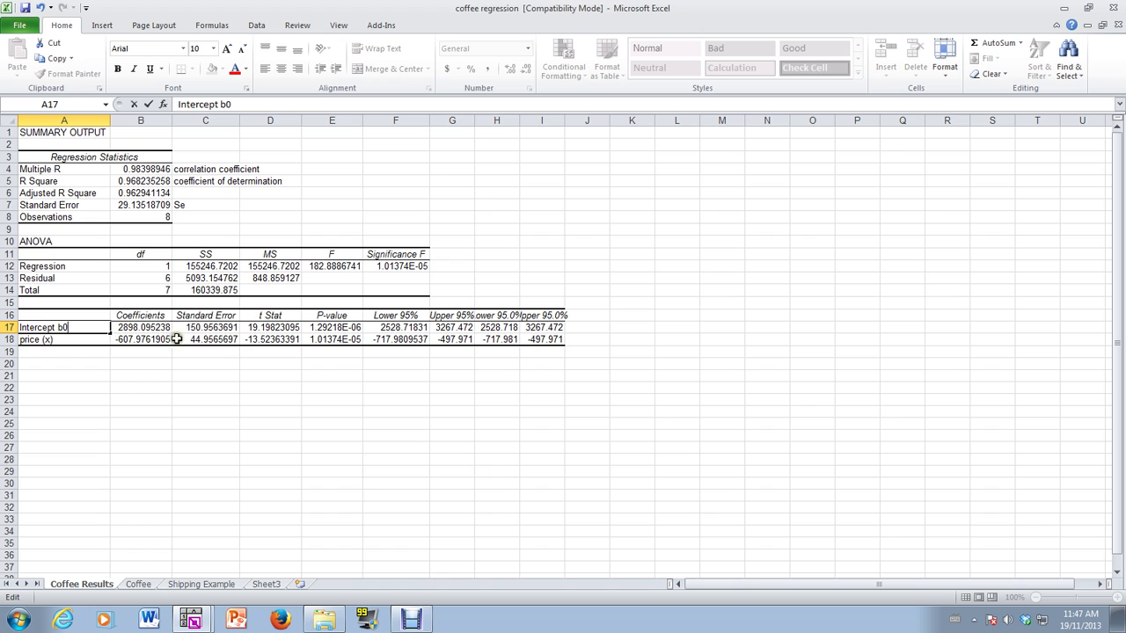
left_click(81, 340)
double_click(81, 339)
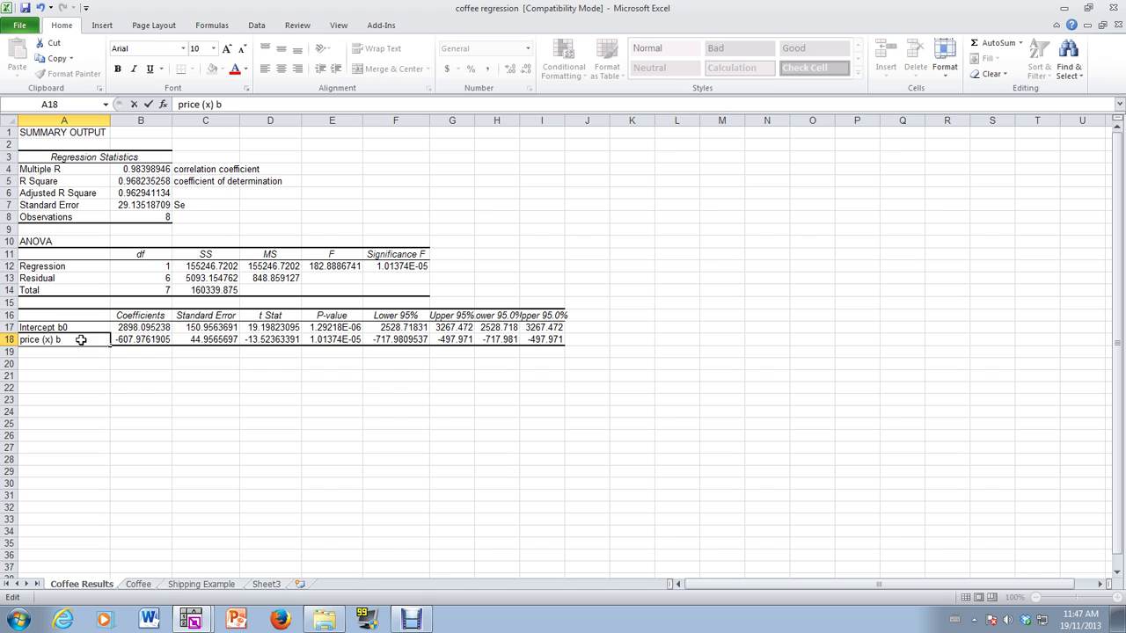
type("b1")
left_click(132, 362)
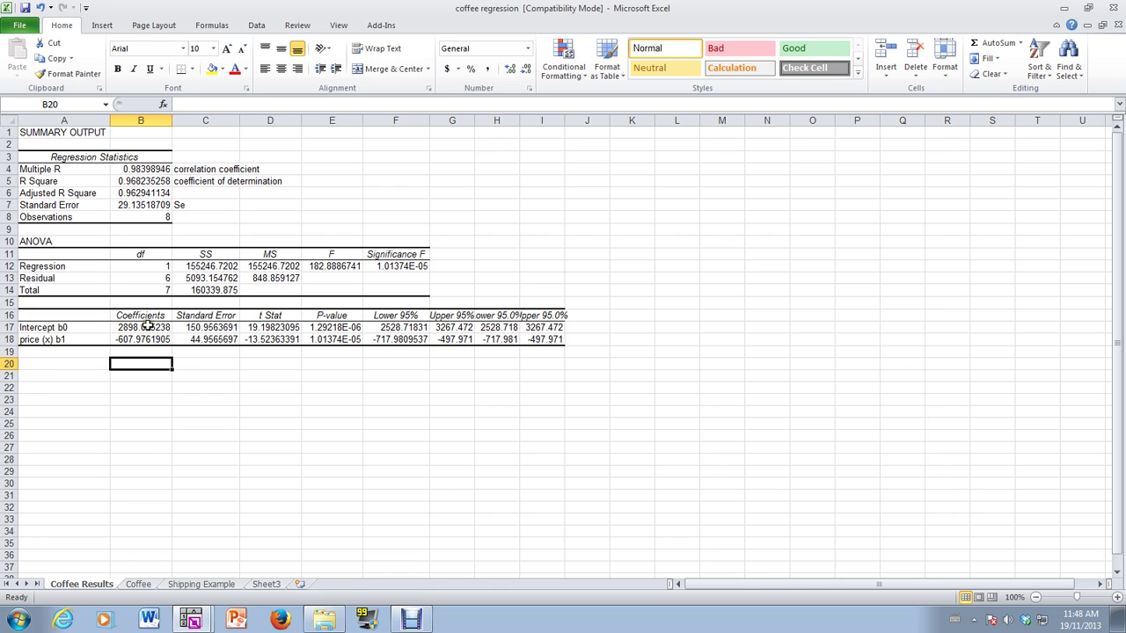
Examine the coefficients, standard errors and t statistics for the intercept and price in B17:D18.
left_click_drag(143, 329, 147, 339)
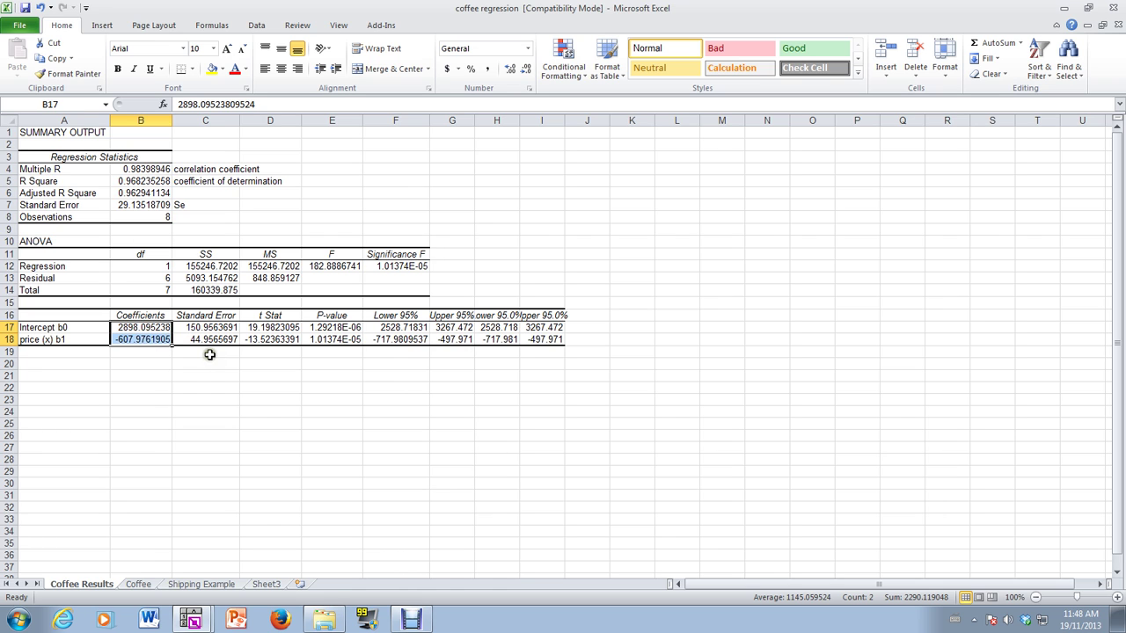
left_click_drag(213, 327, 225, 341)
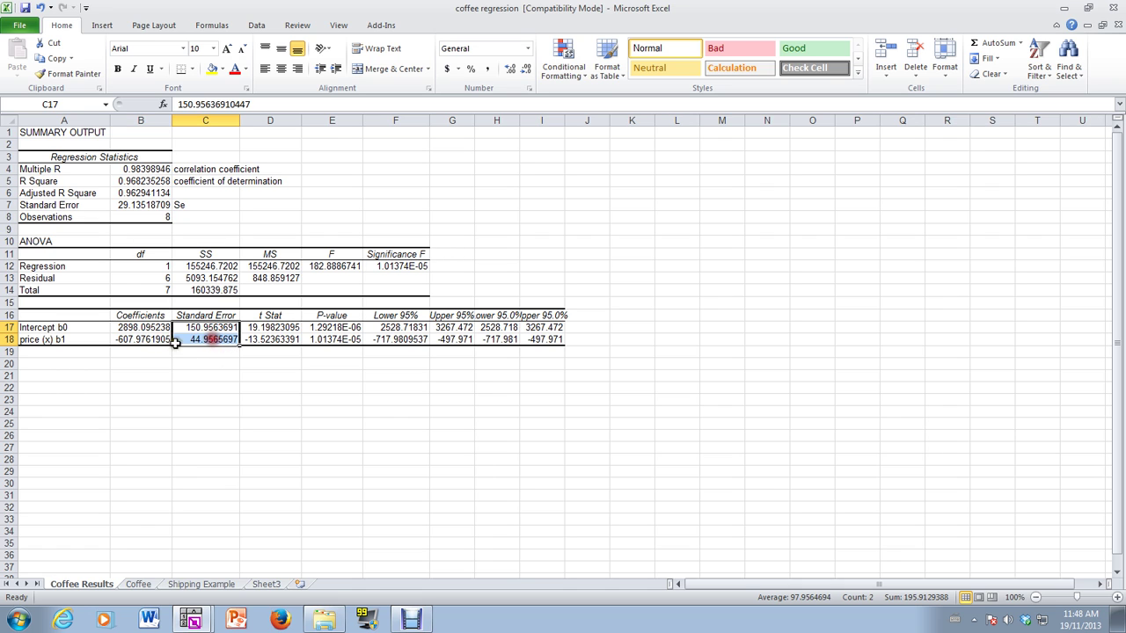
left_click(274, 340)
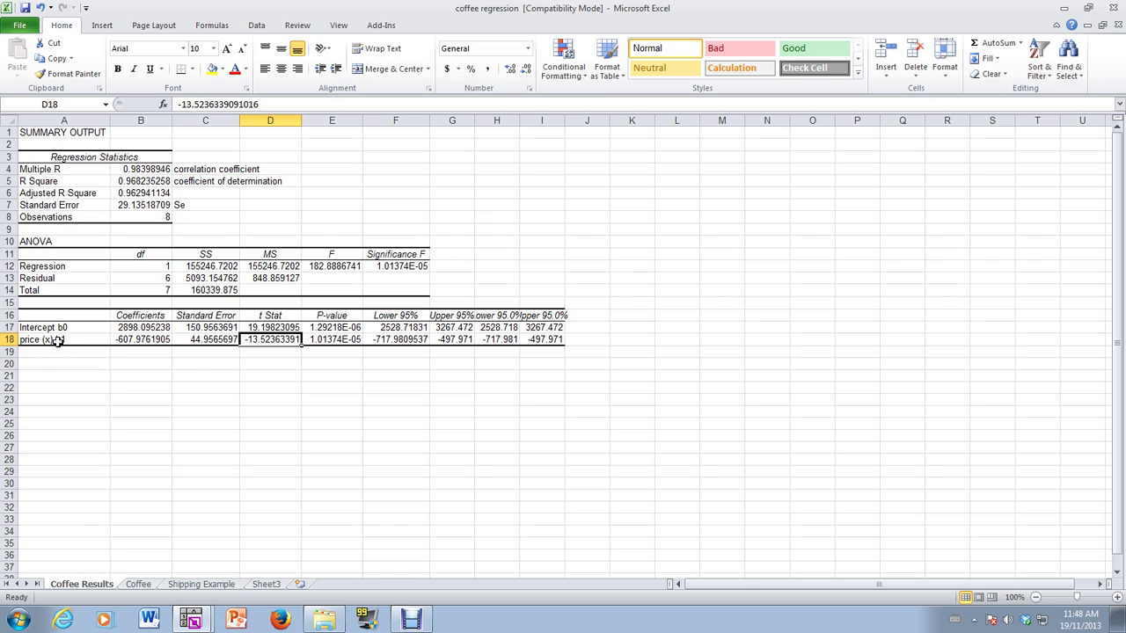
left_click(285, 325)
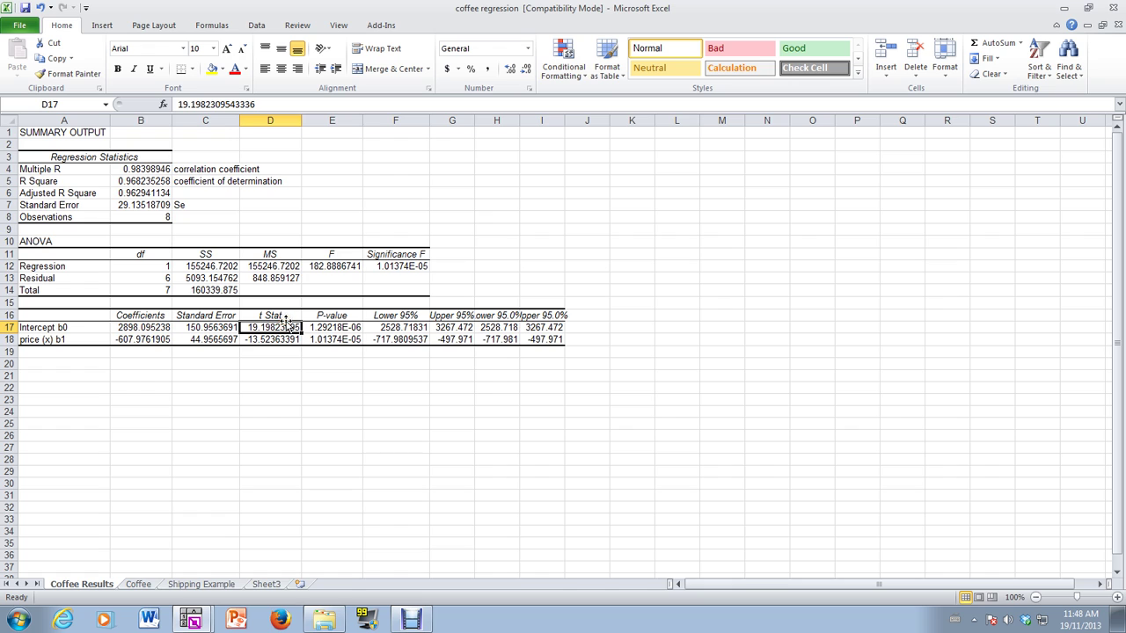